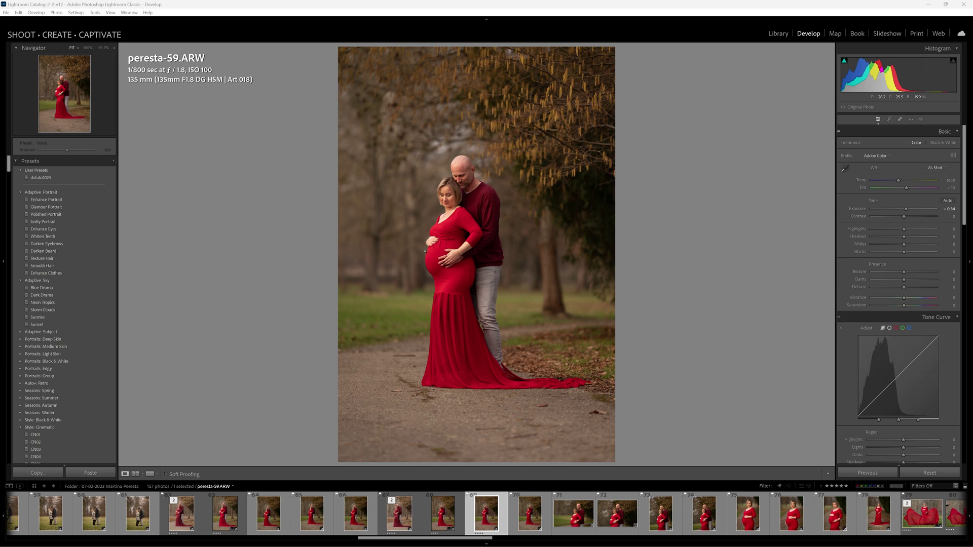
- Create a people mask for Person 2, the woman in the red dress, covering only her clothes
click(921, 119)
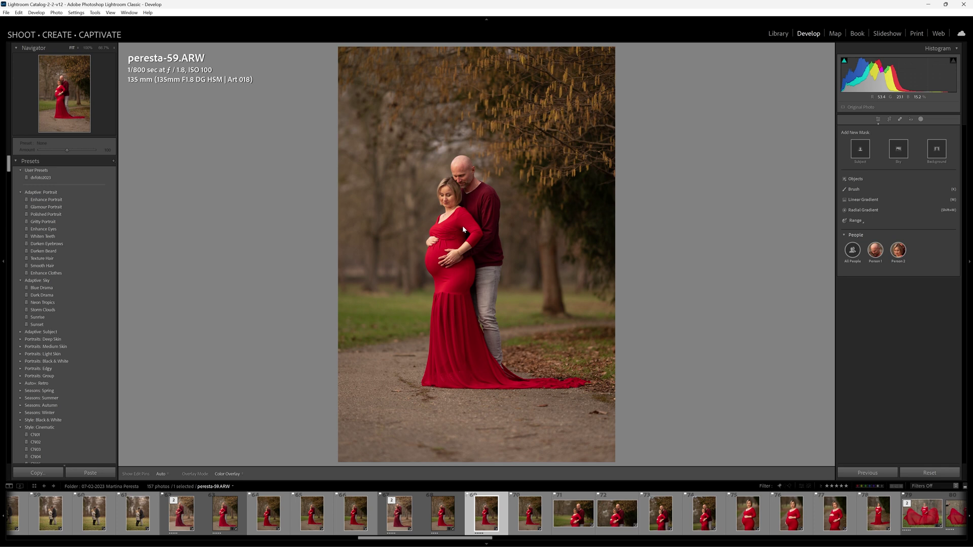
click(921, 120)
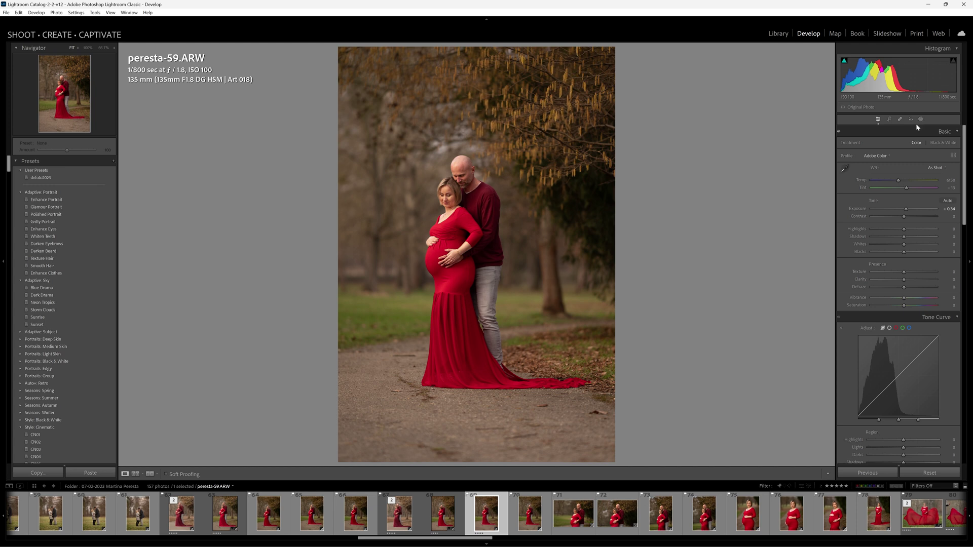
click(921, 120)
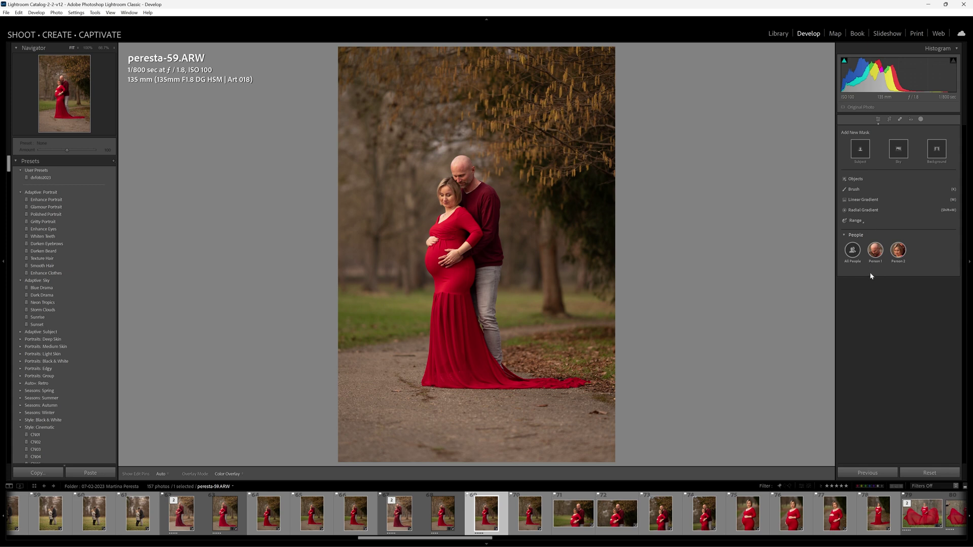
mouse_move(868, 272)
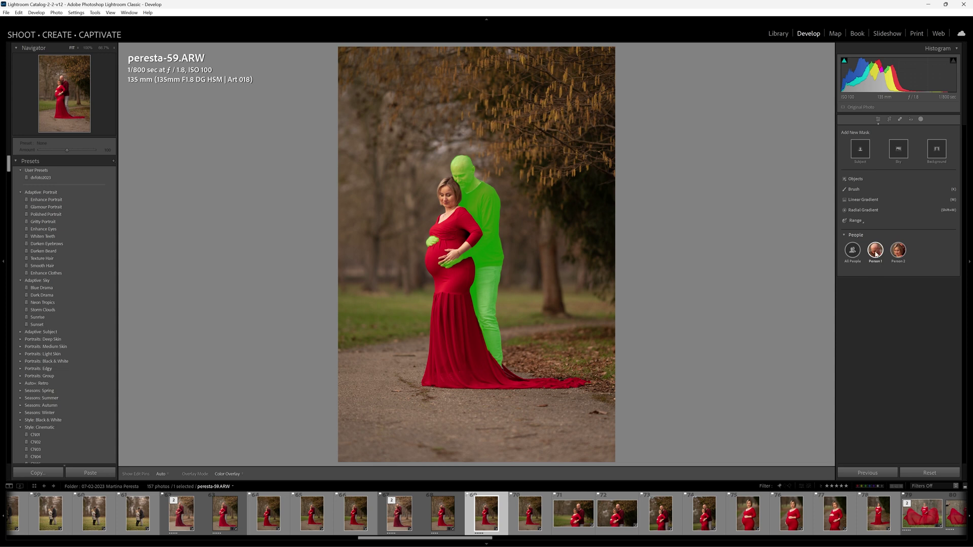
mouse_move(893, 261)
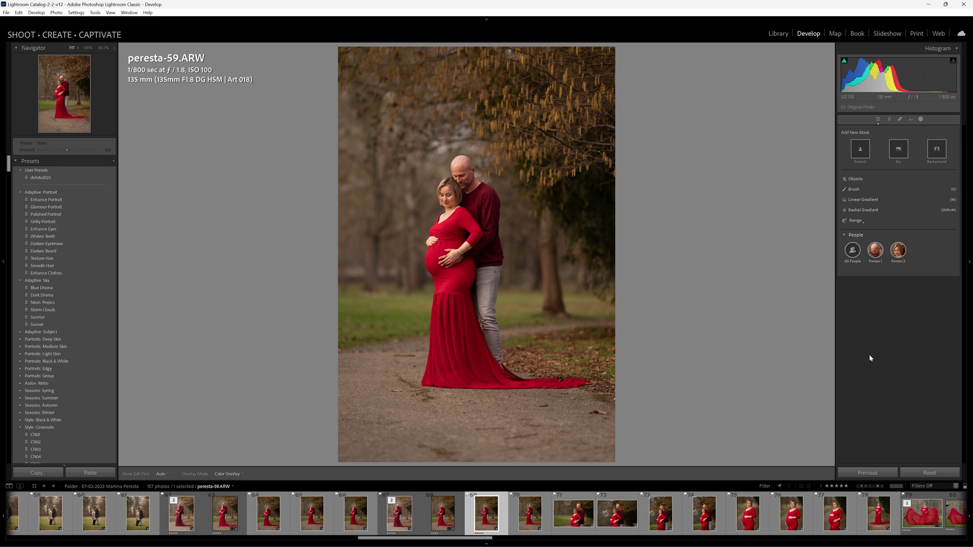
click(897, 250)
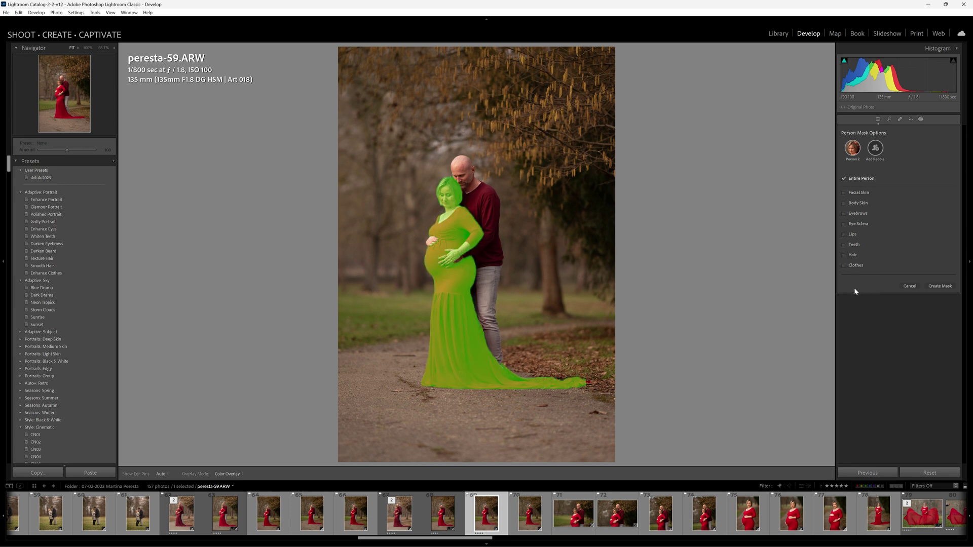
click(844, 267)
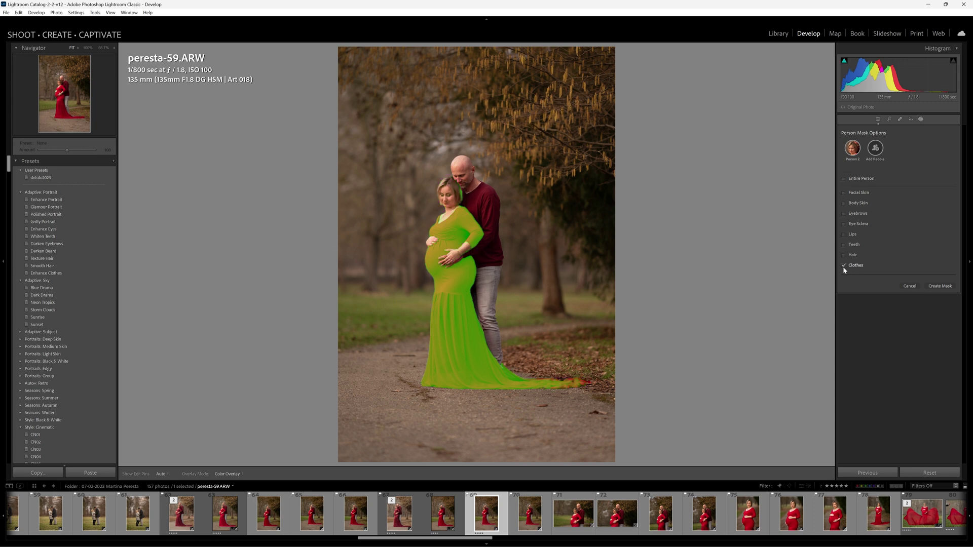
click(939, 287)
- Intersect the Person 2 clothes component of Mask 1 with a Color Range
click(462, 214)
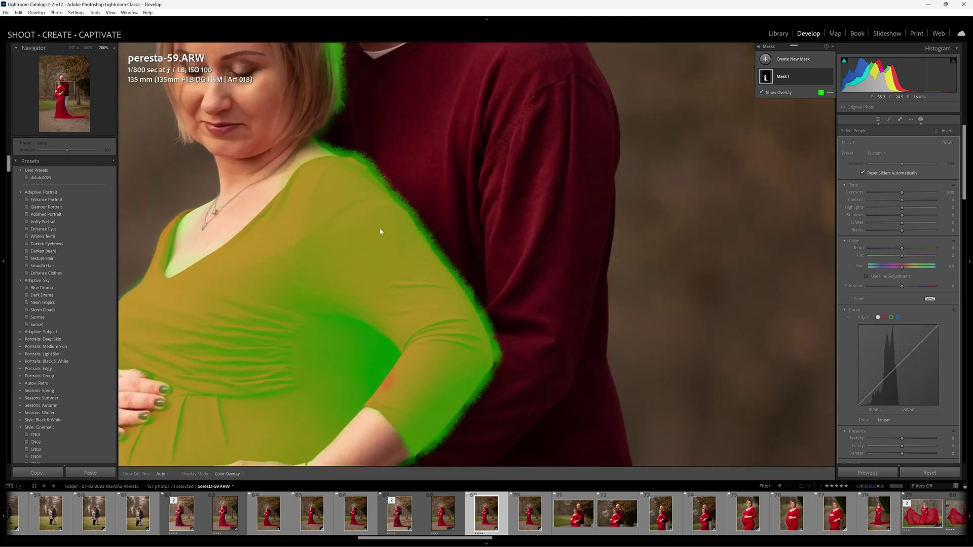
drag(315, 282, 413, 228)
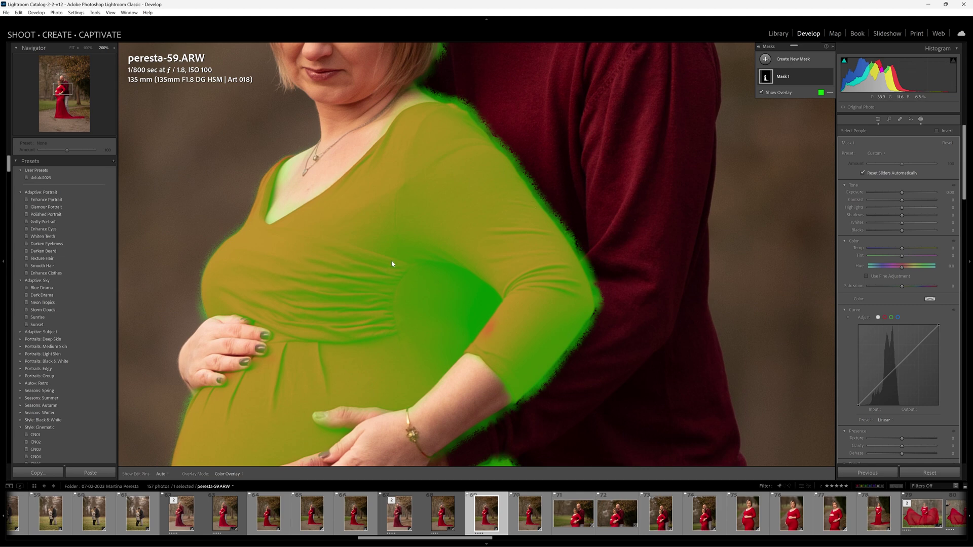
key(ctrl+minus)
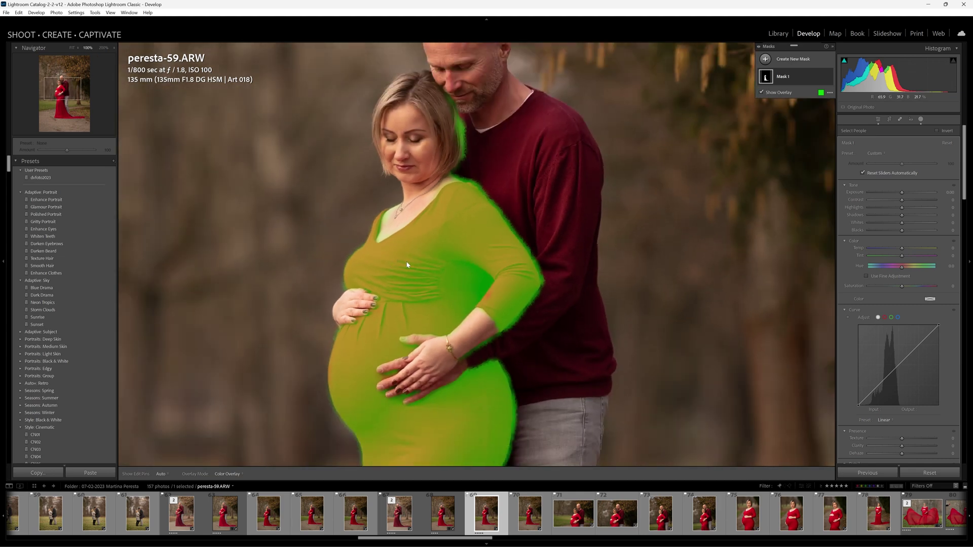
click(792, 77)
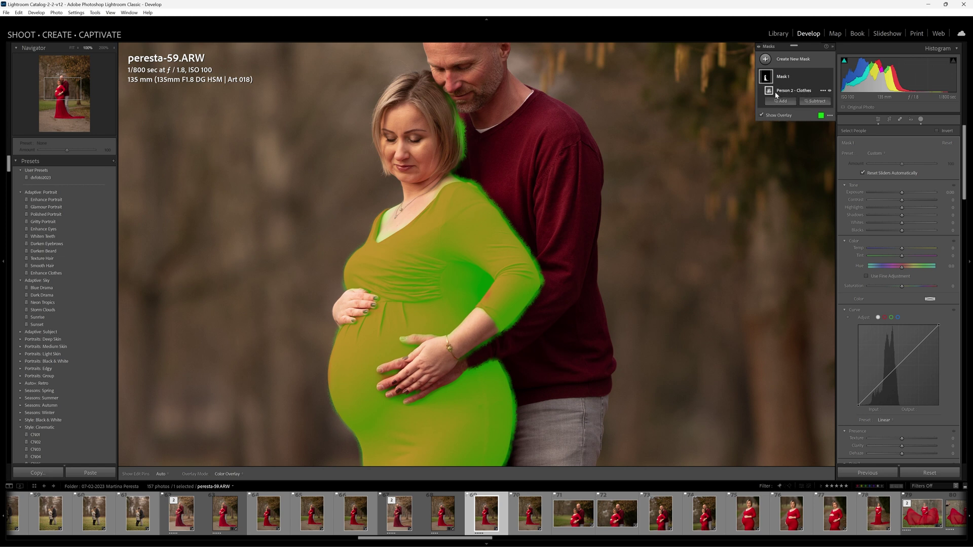
click(823, 92)
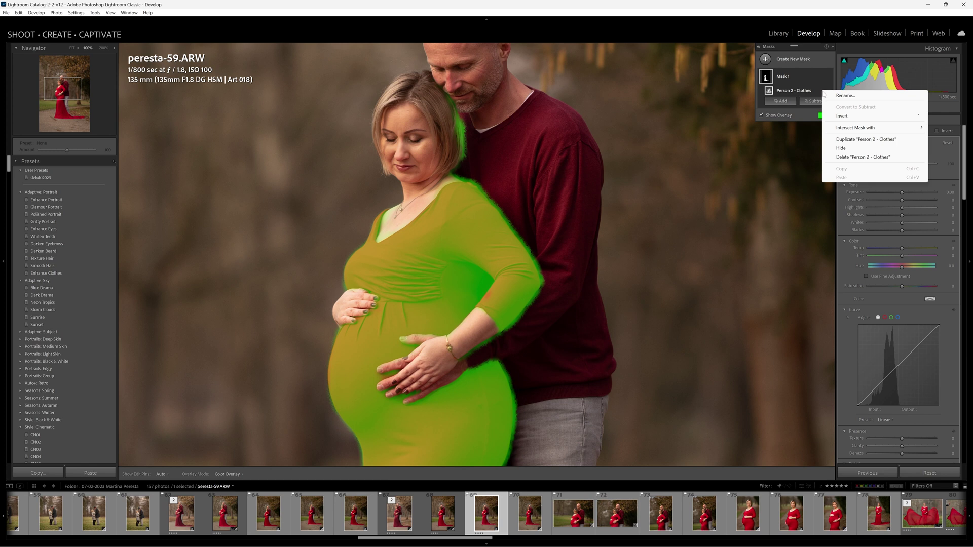
mouse_move(866, 128)
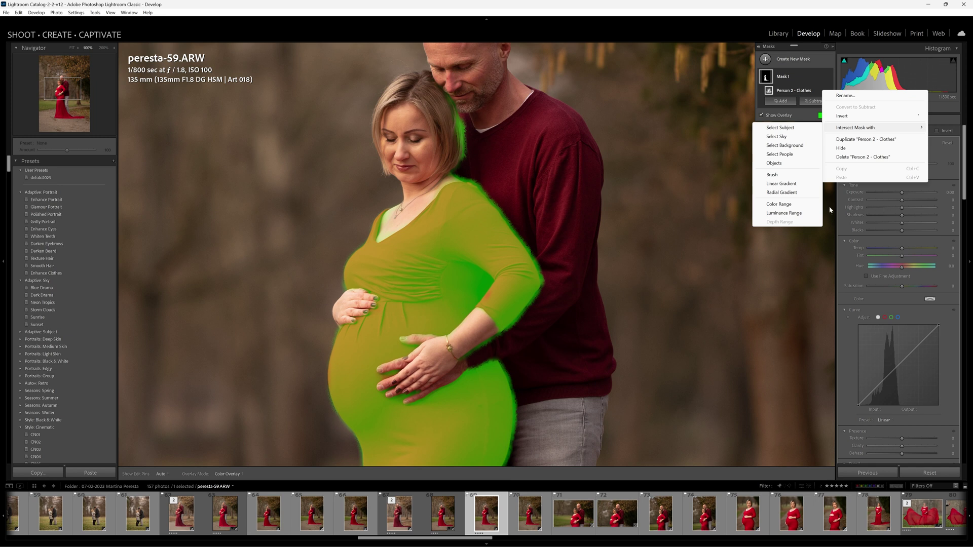
click(779, 205)
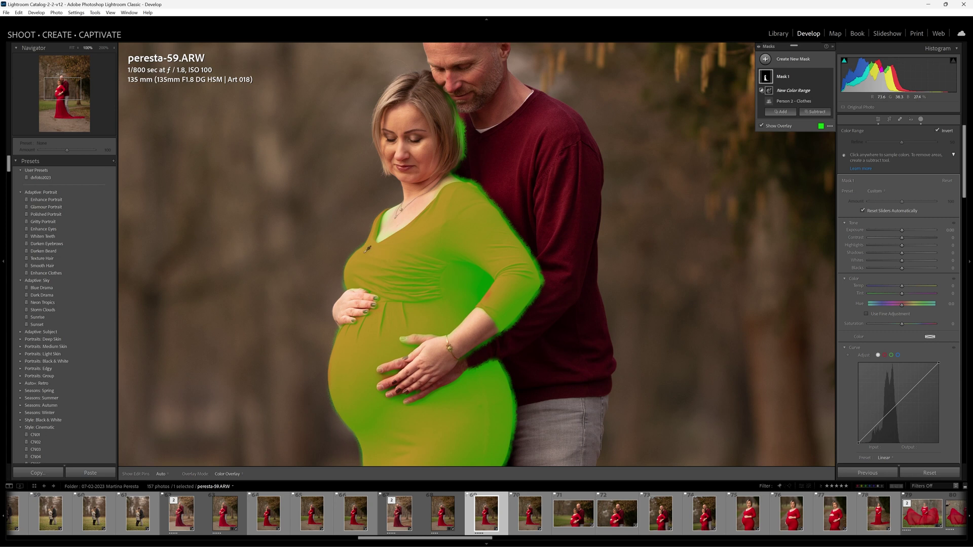
- Sample the dress's bright and shadowed reds at separate points on the bodice, sleeve and skirt for the color range
click(365, 252)
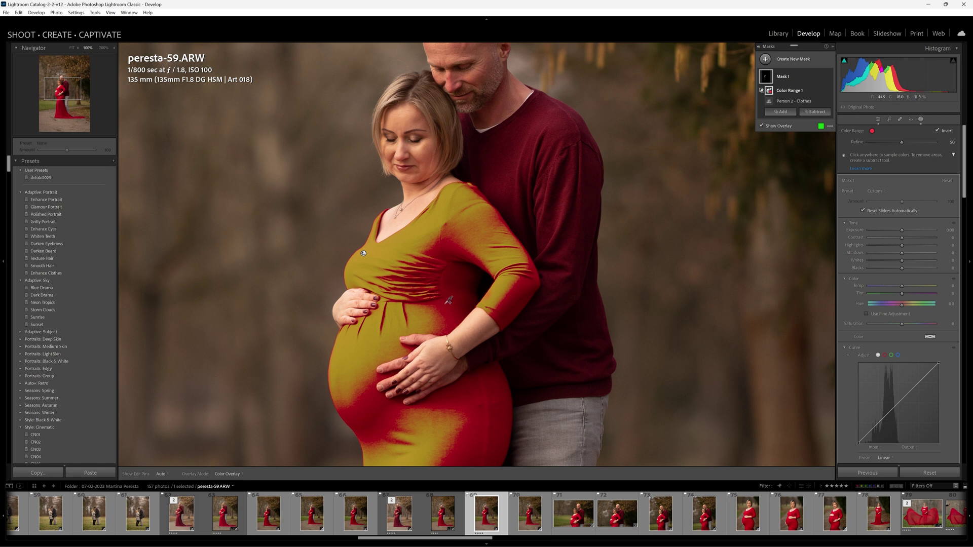
shift+click(448, 301)
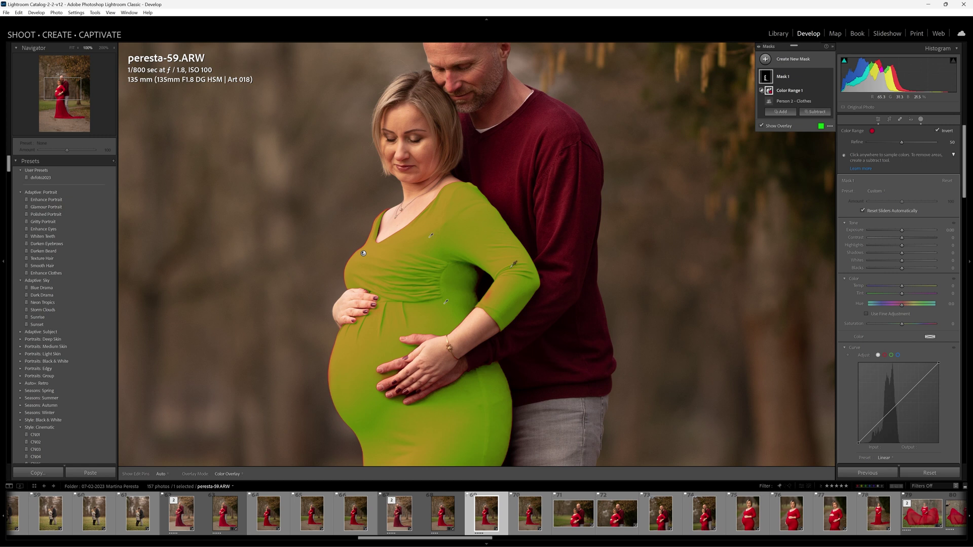
shift+click(490, 293)
shift+click(336, 365)
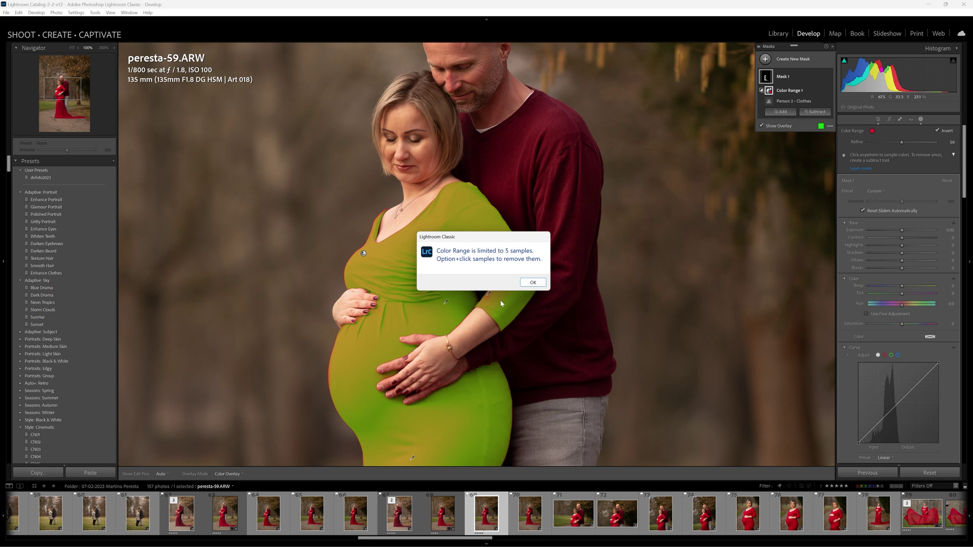
click(533, 282)
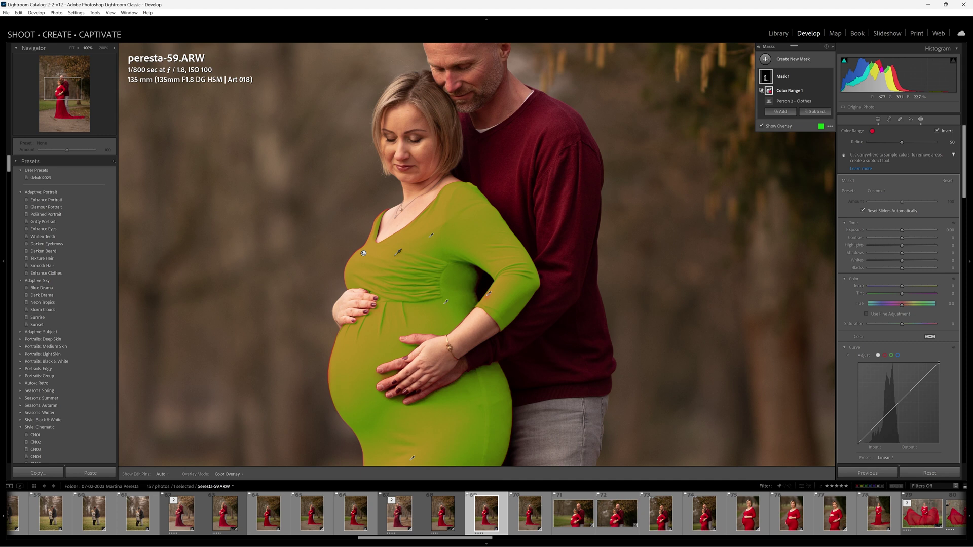
- Replace the point samples with one color area sampled across the dress's bodice, and check the mask edges around the shoulder and sleeve
drag(386, 253, 410, 315)
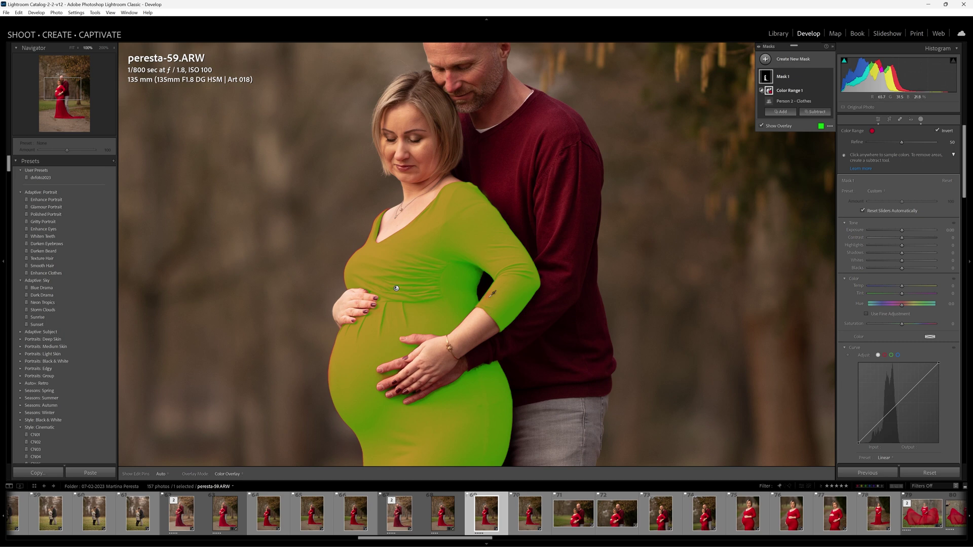
key(ctrl+equal)
key(ctrl+equal)
key(ctrl+minus)
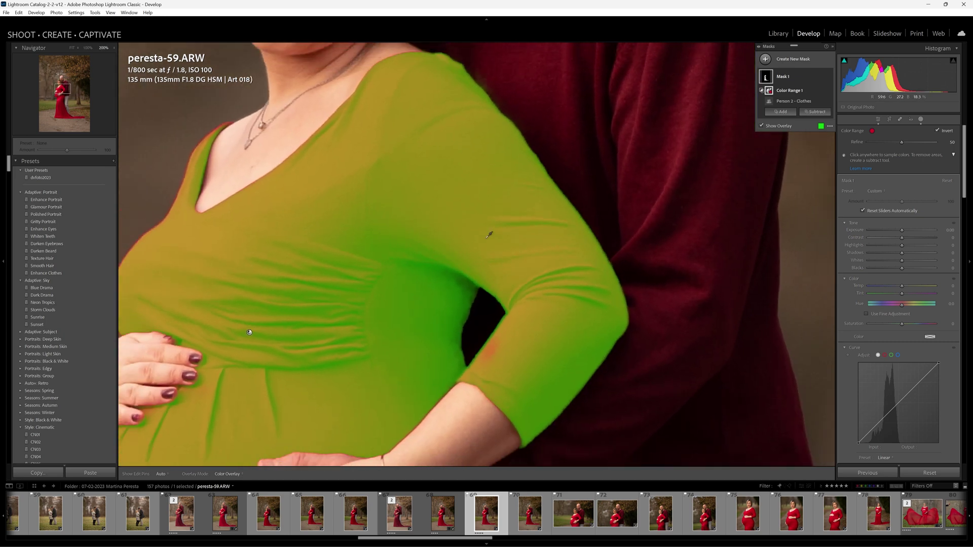
key(ctrl+equal)
key(ctrl+equal)
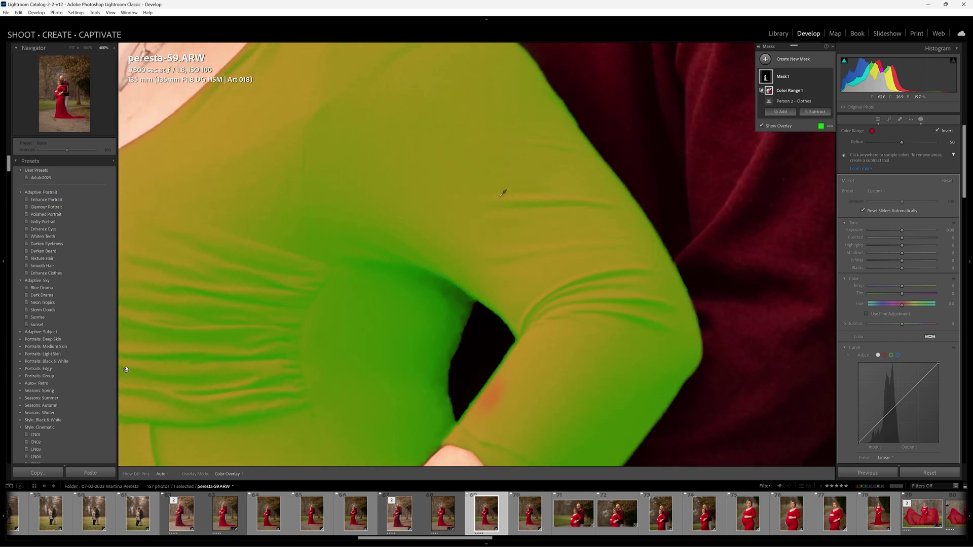
key(ctrl+minus)
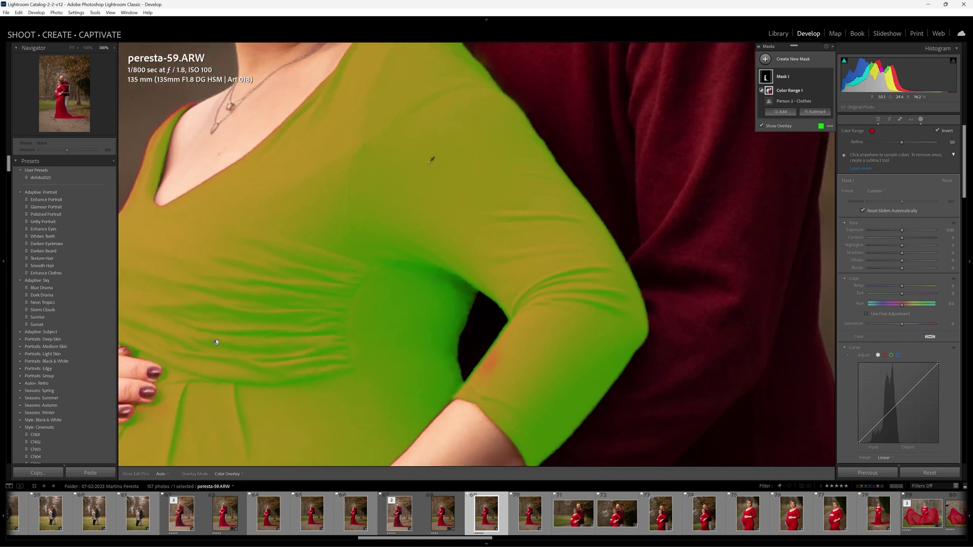
scroll(425, 152, up, 5)
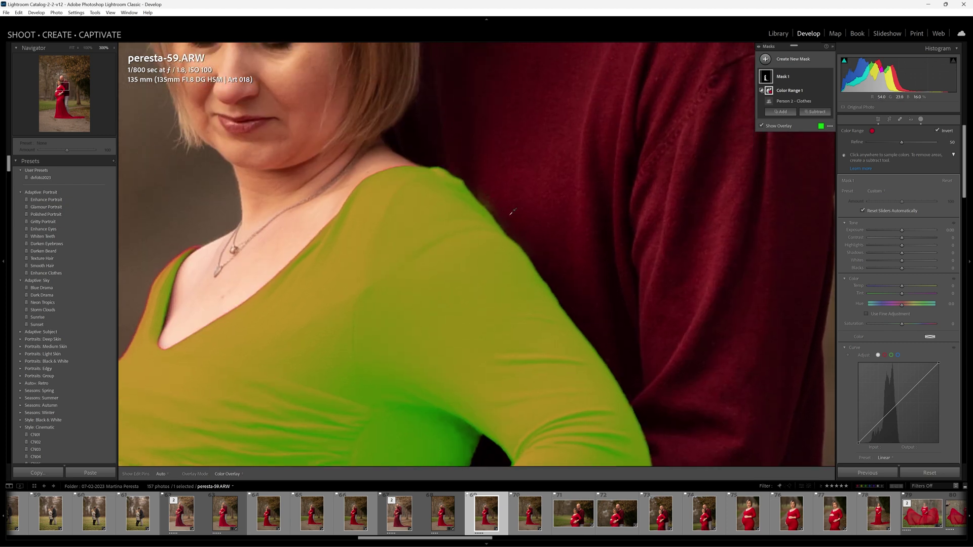
scroll(436, 423, down, 3)
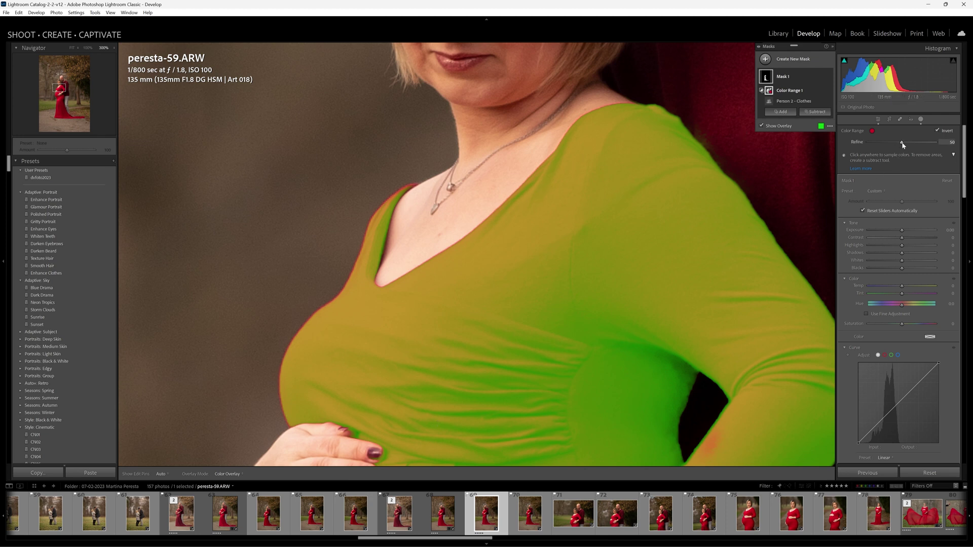
- Try a Refine value of 68 on the color range, and restore it to 50
mouse_move(901, 143)
mouse_down()
mouse_move(890, 145)
mouse_move(914, 144)
mouse_up()
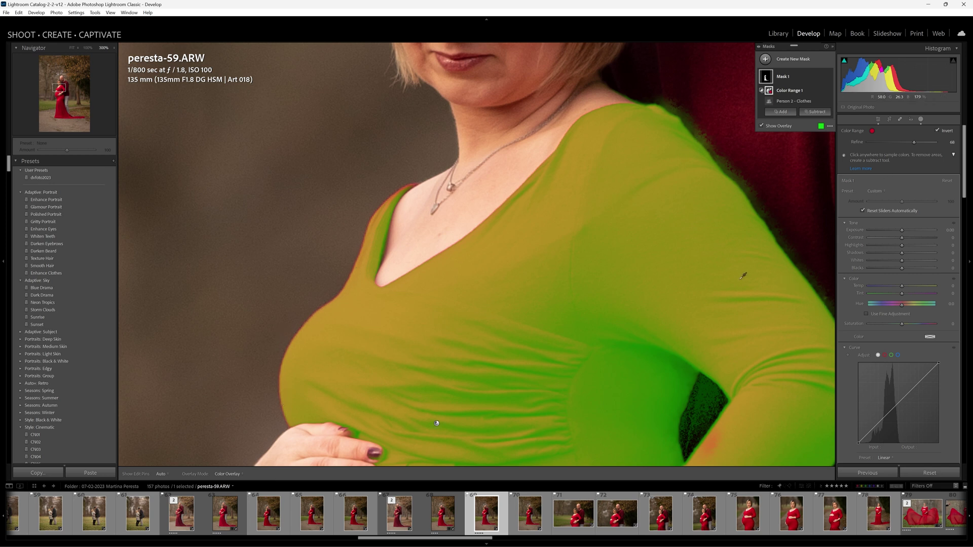
drag(742, 275, 518, 309)
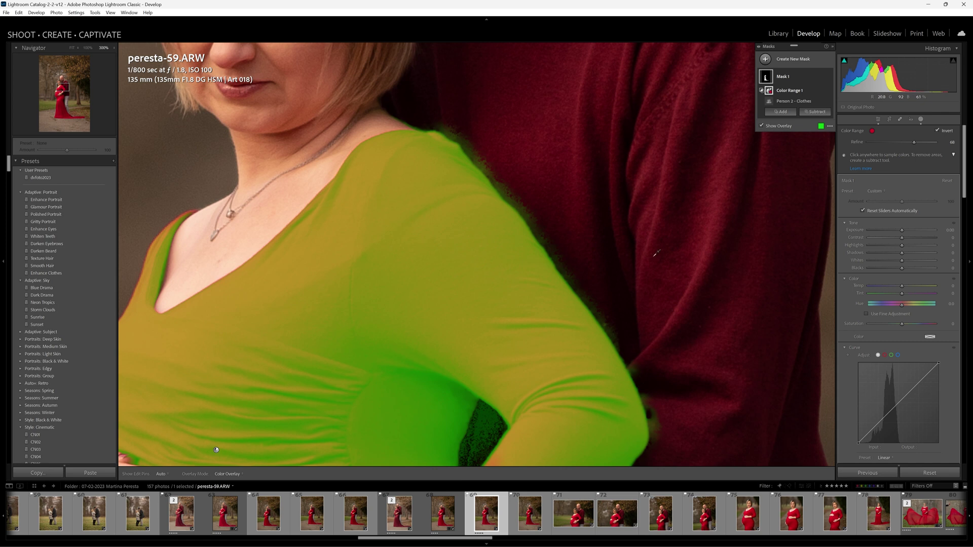
drag(916, 144, 902, 146)
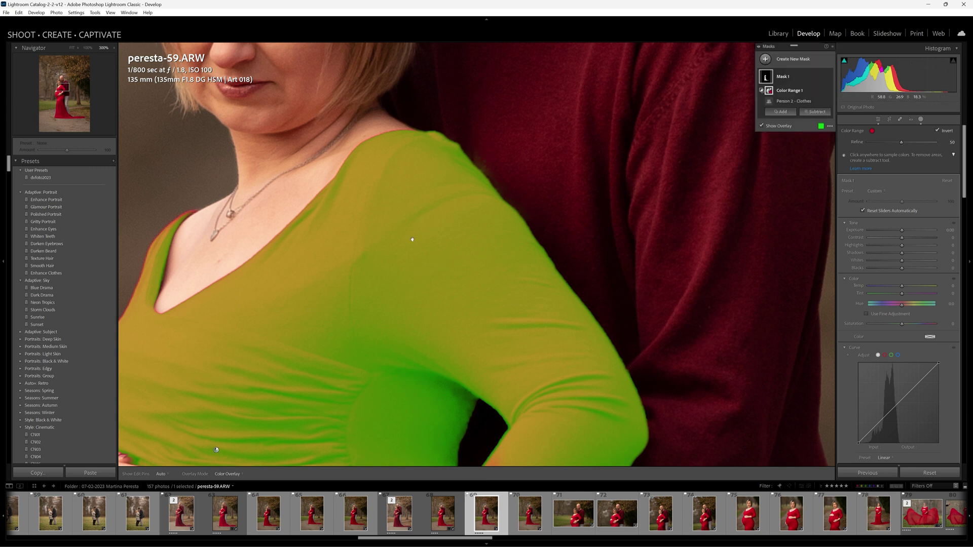
- Examine the mask's coverage and edges around the bodice, hands, belly and sleeve
scroll(411, 239, down, 5)
scroll(412, 240, left, 5)
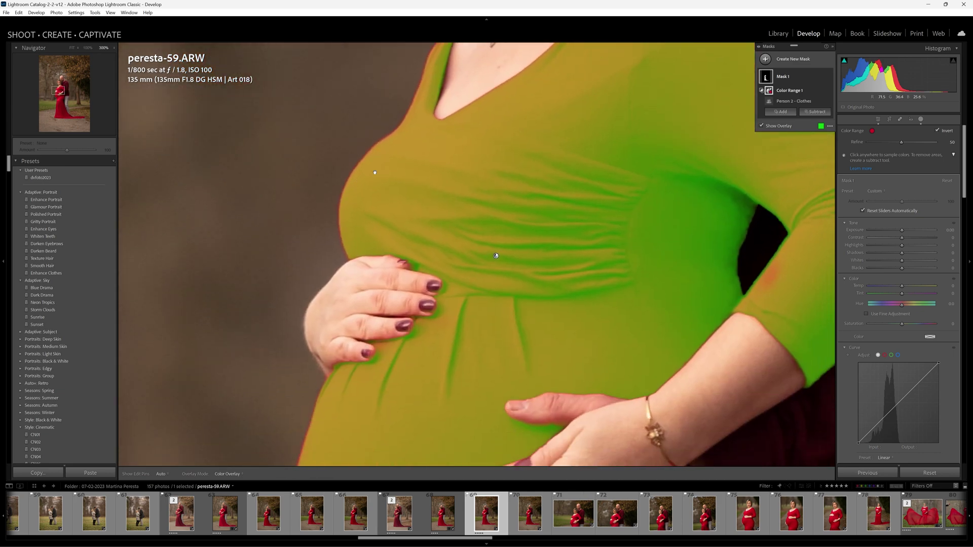
scroll(483, 221, up, 4)
scroll(484, 221, right, 2)
key(ctrl+minus)
key(ctrl+minus)
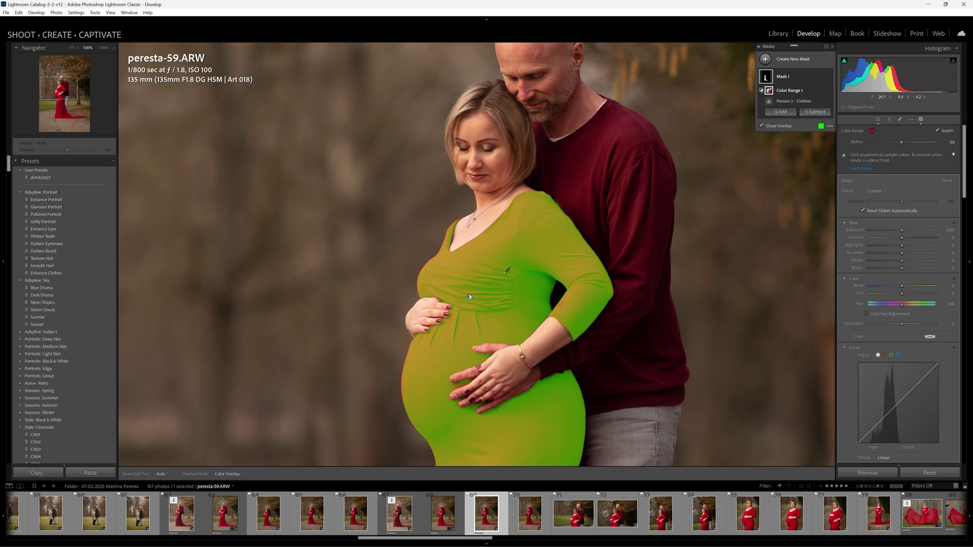
key(ctrl+plus)
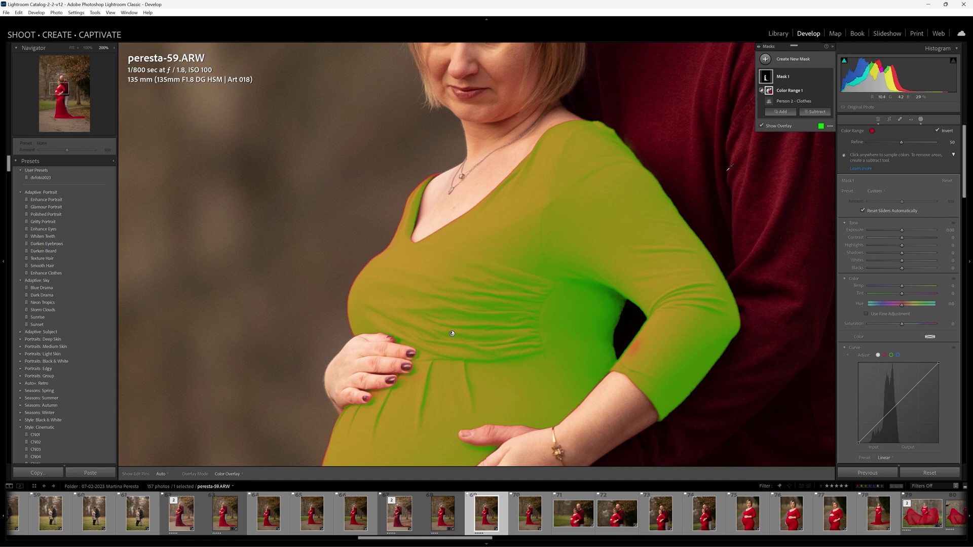
click(780, 112)
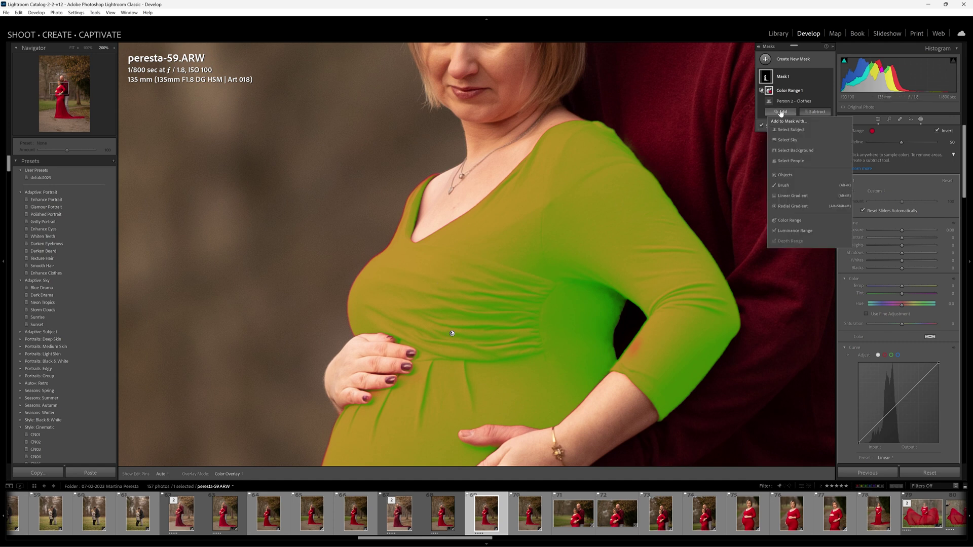
click(783, 187)
right_click(786, 189)
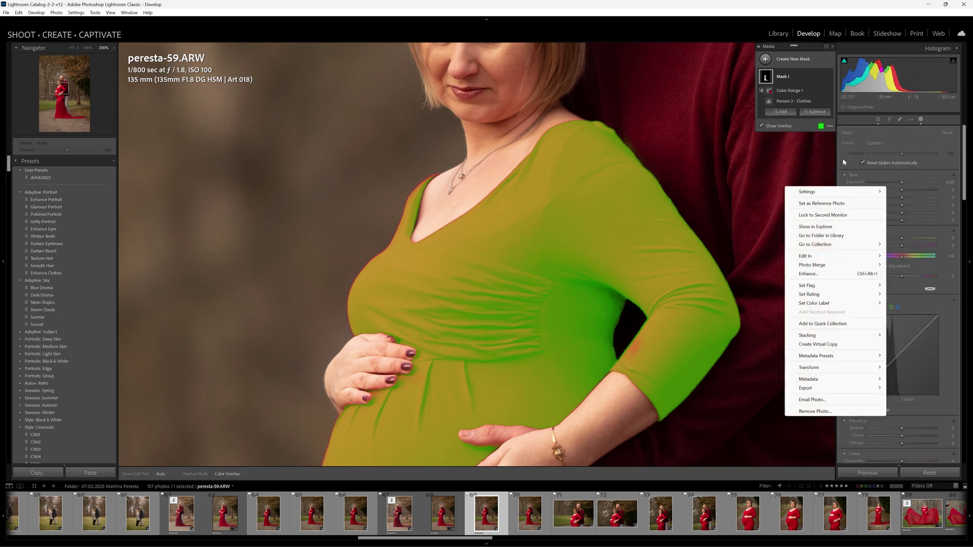
click(798, 91)
click(783, 79)
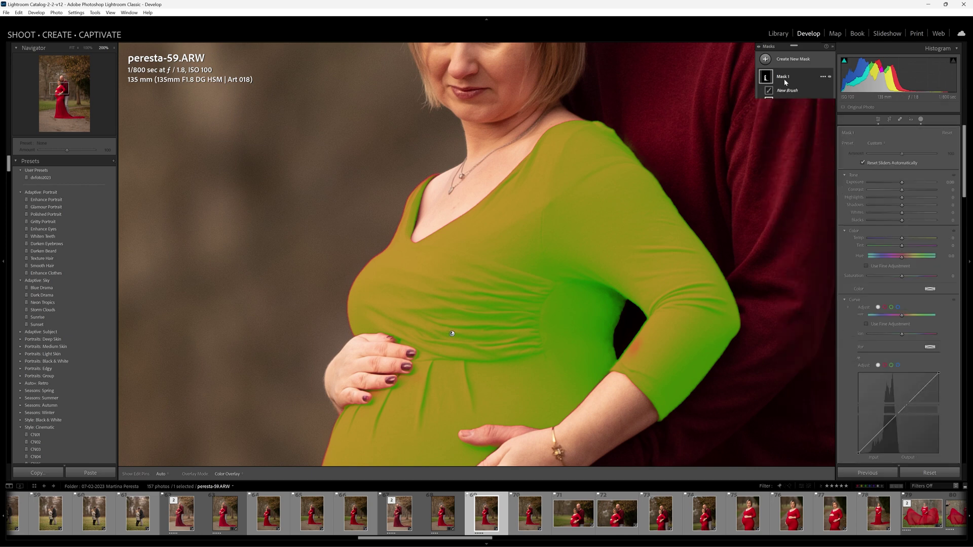
click(791, 78)
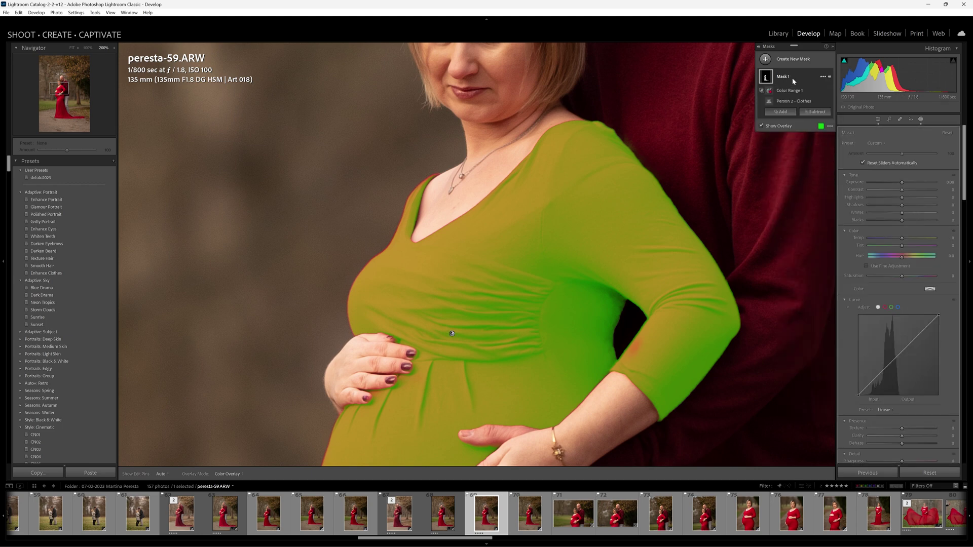
- Add a brush component with Auto Mask to the dress mask and paint over the missed patches on the sleeve
click(787, 114)
click(783, 185)
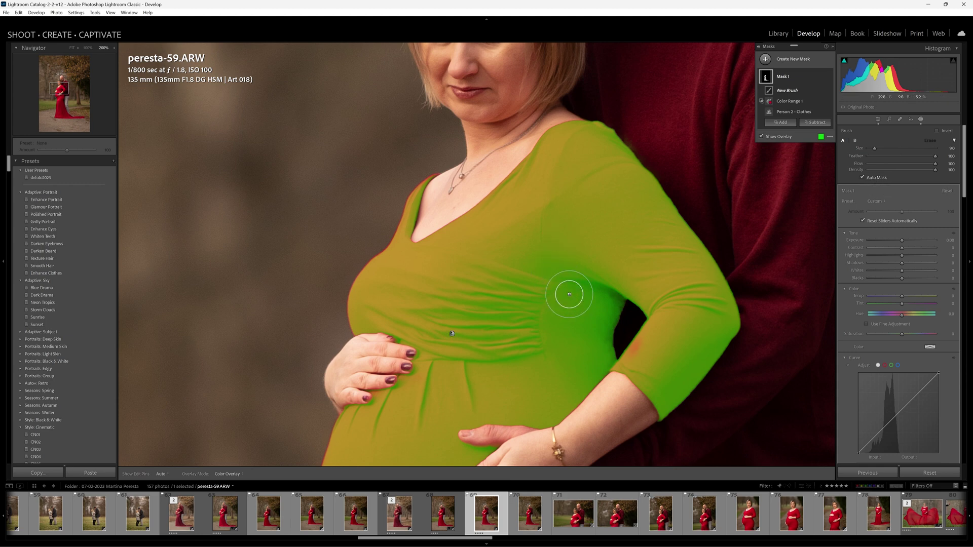
key(h)
mouse_move(661, 231)
mouse_down()
mouse_move(666, 327)
mouse_move(639, 354)
mouse_move(652, 376)
mouse_up()
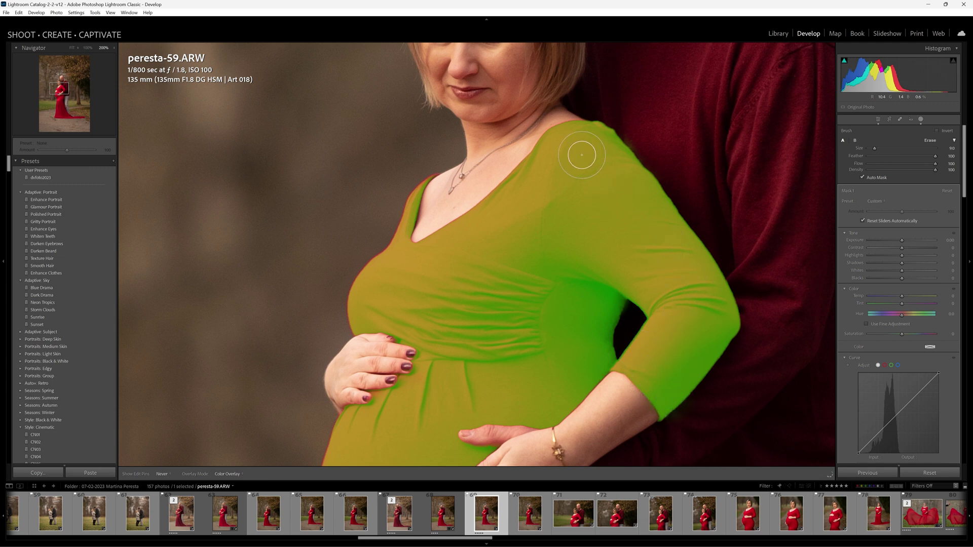
key(h)
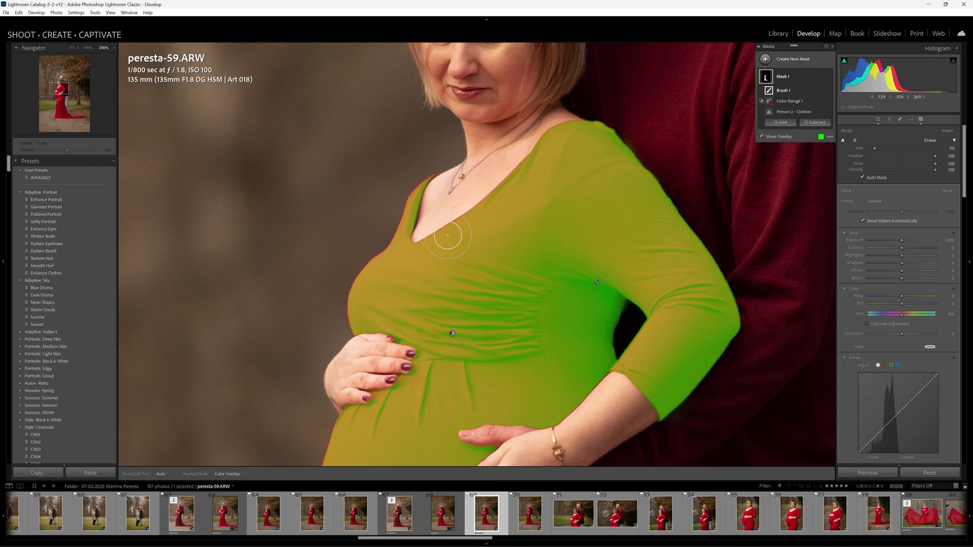
key(h)
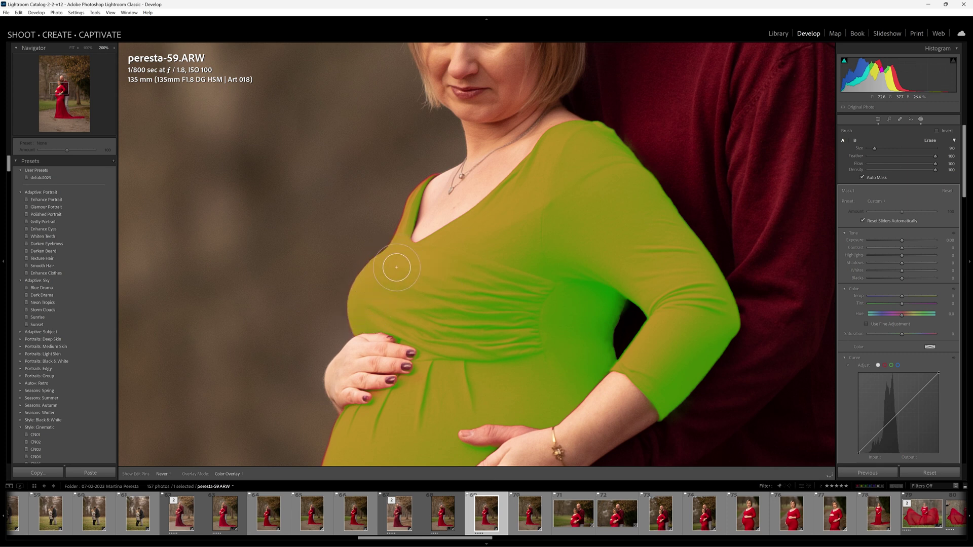
key(h)
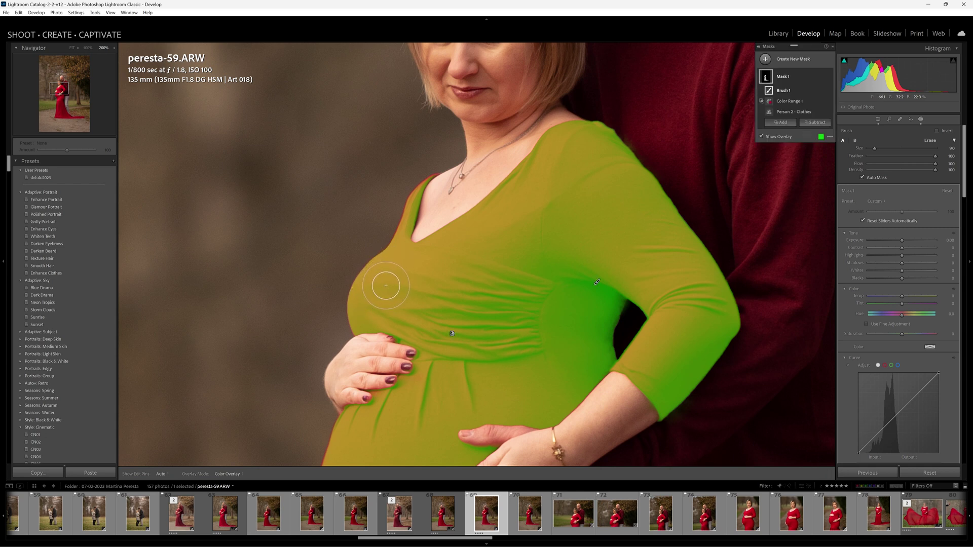
- Reduce the brush size to 4 and paint the missed dress edge along the far shoulder and bust
scroll(390, 263, down, 2)
scroll(398, 247, down, 3)
key(h)
key(h)
key(h)
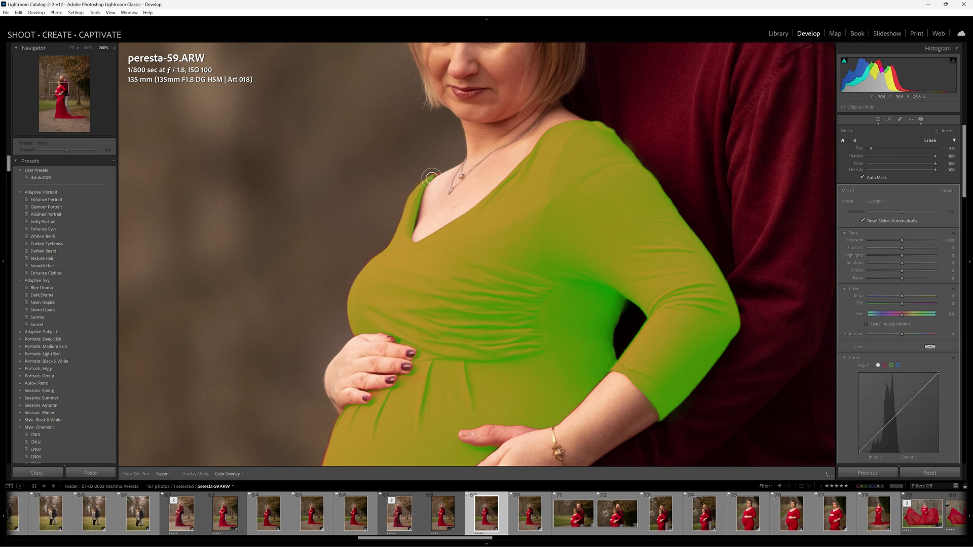
key(h)
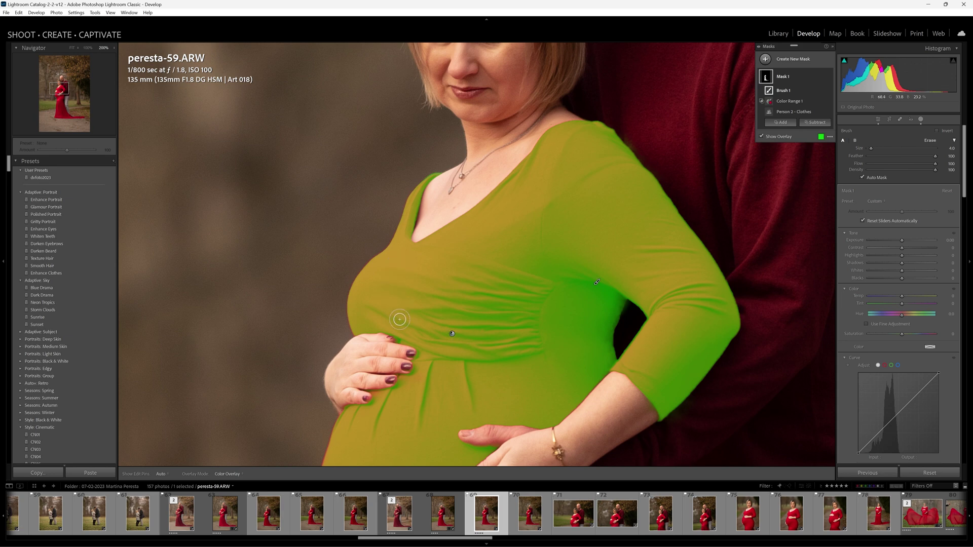
- Enlarge the brush to size 9 and paint along the dress's outer edge around the belly, checking the mask on the full figure
scroll(430, 304, down, 5)
scroll(469, 283, down, 2)
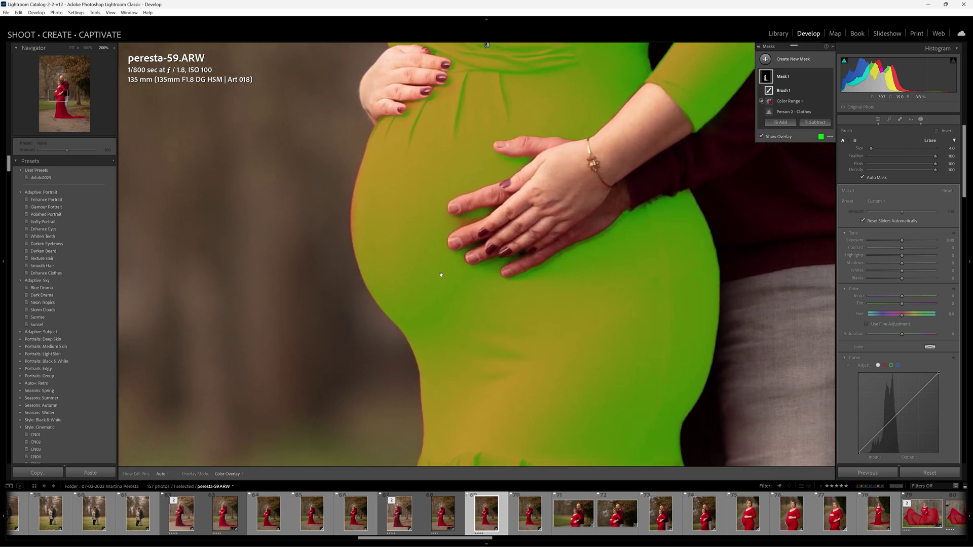
scroll(378, 167, up, 5)
key(h)
mouse_move(370, 178)
mouse_down()
mouse_move(369, 238)
mouse_move(374, 208)
mouse_move(386, 279)
mouse_move(433, 345)
mouse_move(467, 436)
mouse_up()
key(h)
key(z)
key(h)
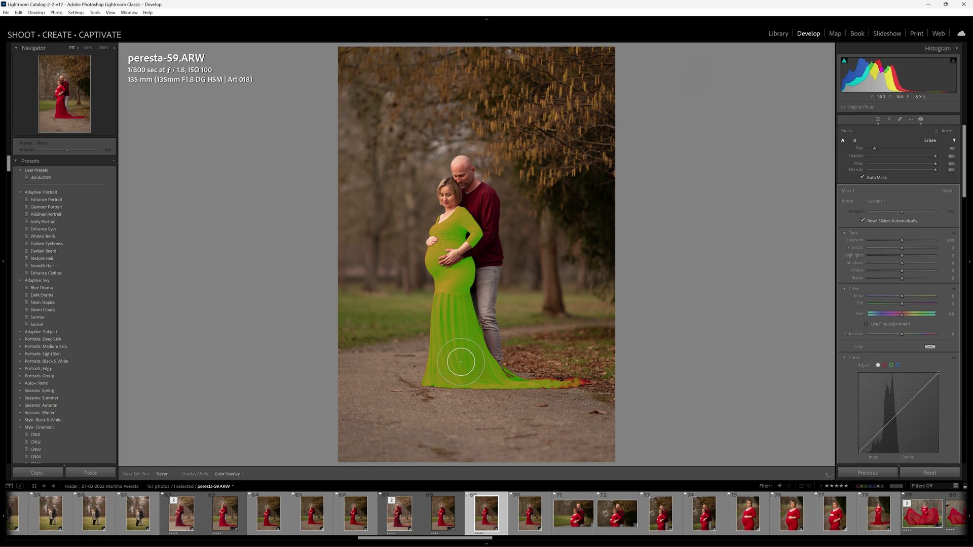
key(h)
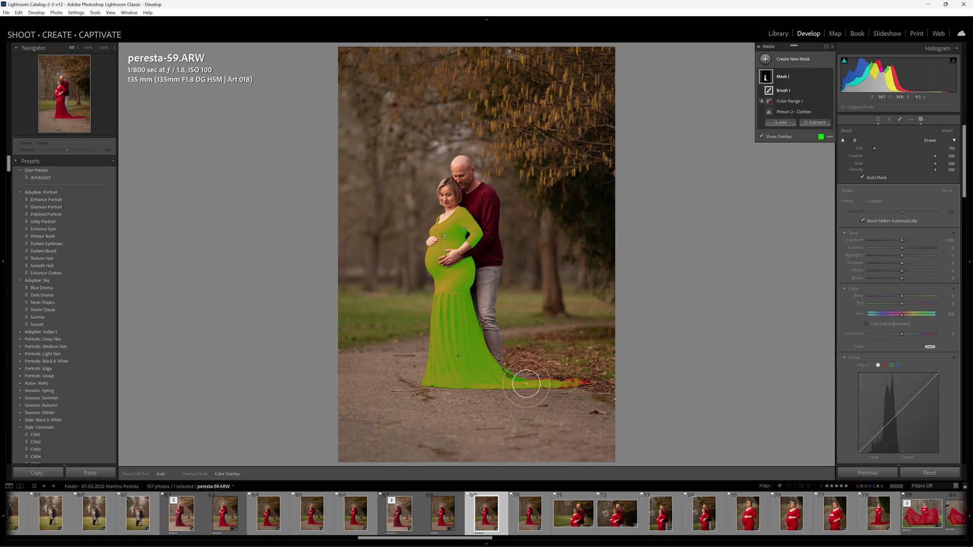
- Reselect the dress mask's brush component, reduce its size to 3 and paint over the missed red areas at the end of the train
key(bracketright)
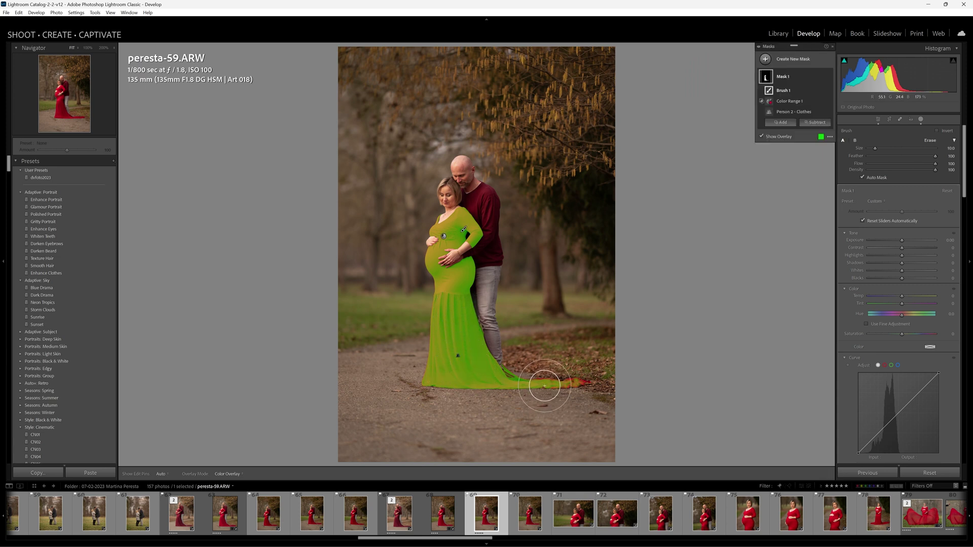
key(Escape)
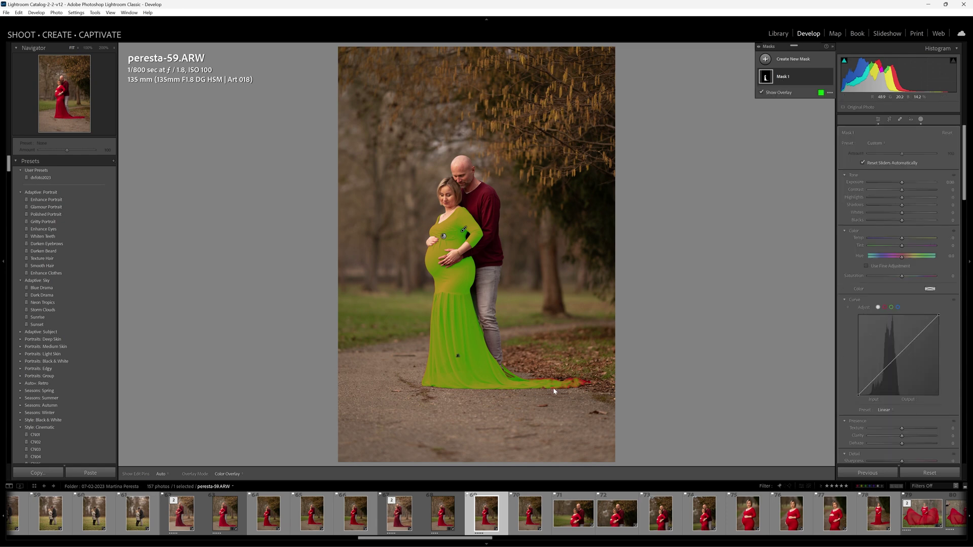
key(z)
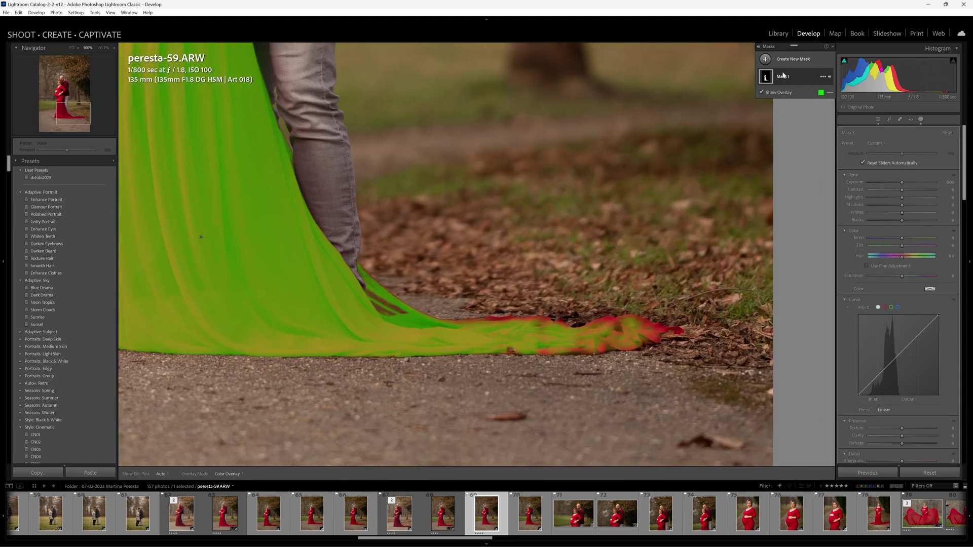
click(783, 76)
click(783, 91)
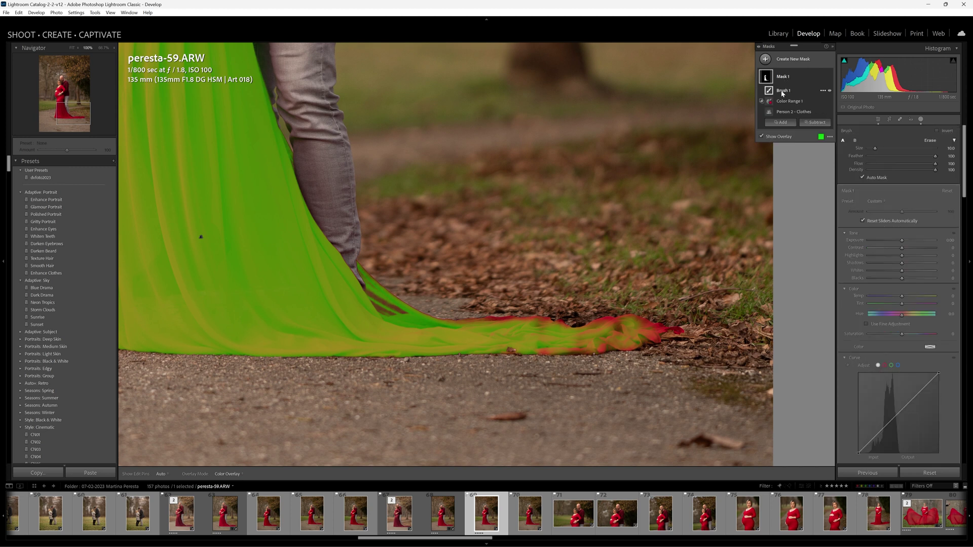
scroll(435, 330, down, 4)
scroll(379, 300, down, 3)
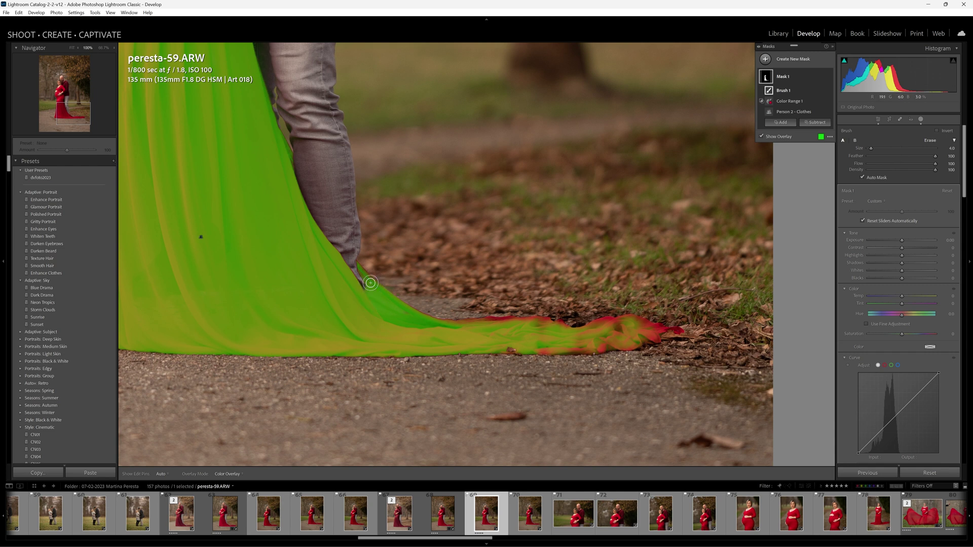
key(h)
mouse_move(397, 316)
mouse_down()
mouse_move(435, 328)
mouse_move(412, 319)
mouse_move(536, 326)
mouse_move(447, 329)
mouse_move(521, 331)
mouse_move(551, 323)
mouse_move(554, 340)
mouse_move(528, 348)
mouse_move(563, 326)
mouse_move(535, 319)
mouse_move(527, 323)
mouse_move(581, 338)
mouse_move(618, 322)
mouse_move(601, 321)
mouse_move(656, 329)
mouse_move(599, 329)
mouse_move(630, 333)
mouse_move(565, 347)
mouse_move(662, 340)
mouse_move(655, 330)
mouse_move(679, 330)
mouse_up()
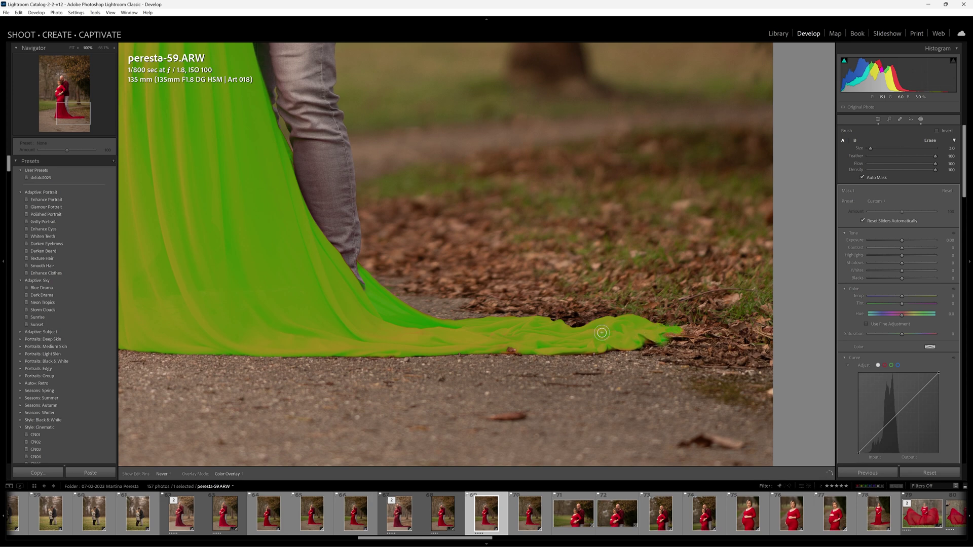
key(h)
- Enlarge the brush to size 7 and paint the front edge of the skirt from the hem up to the belly
drag(257, 287, 557, 316)
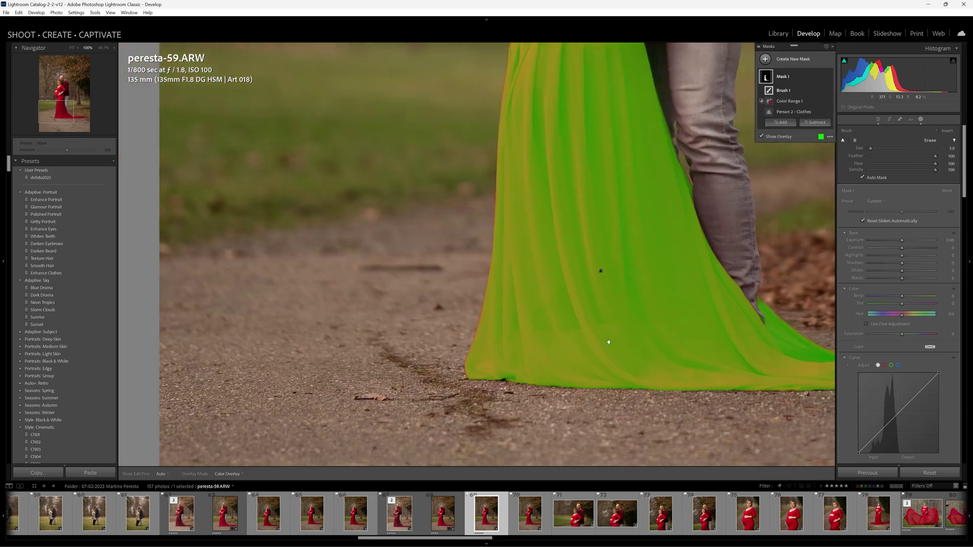
key(bracketright)
key(bracketright)
key(h)
key(bracketright)
key(bracketright)
drag(557, 153, 552, 390)
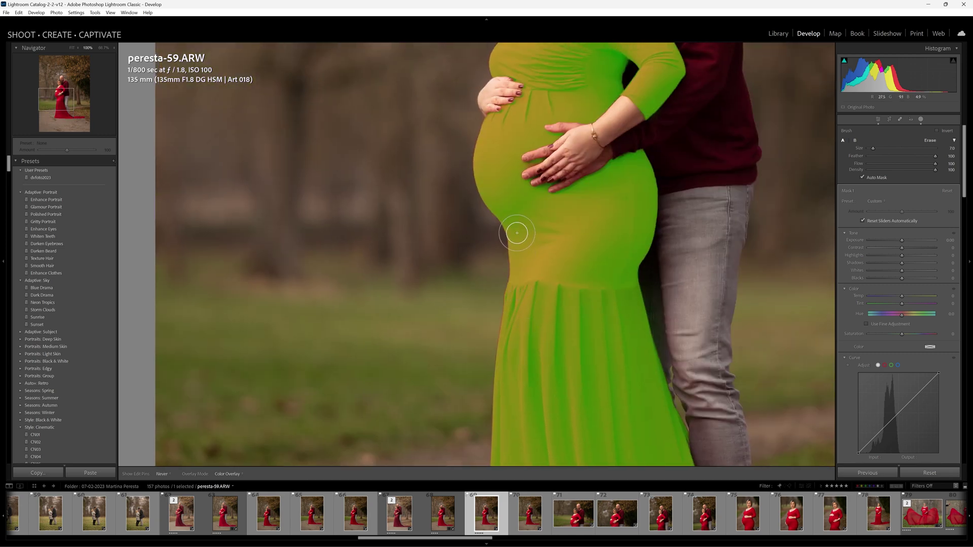
key(h)
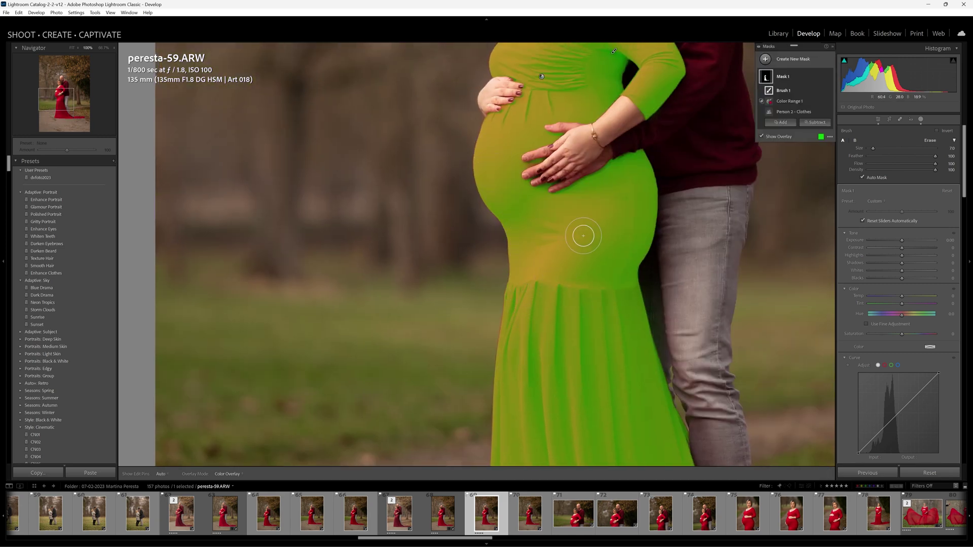
drag(580, 234, 420, 411)
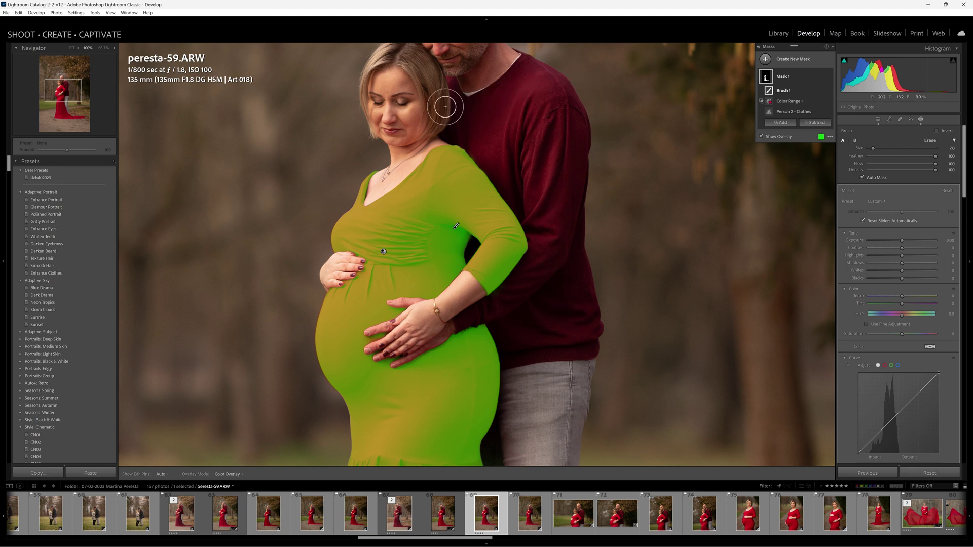
- Hide the mask overlay and tone down the dress with Exposure -1.08 and Saturation -27
click(761, 137)
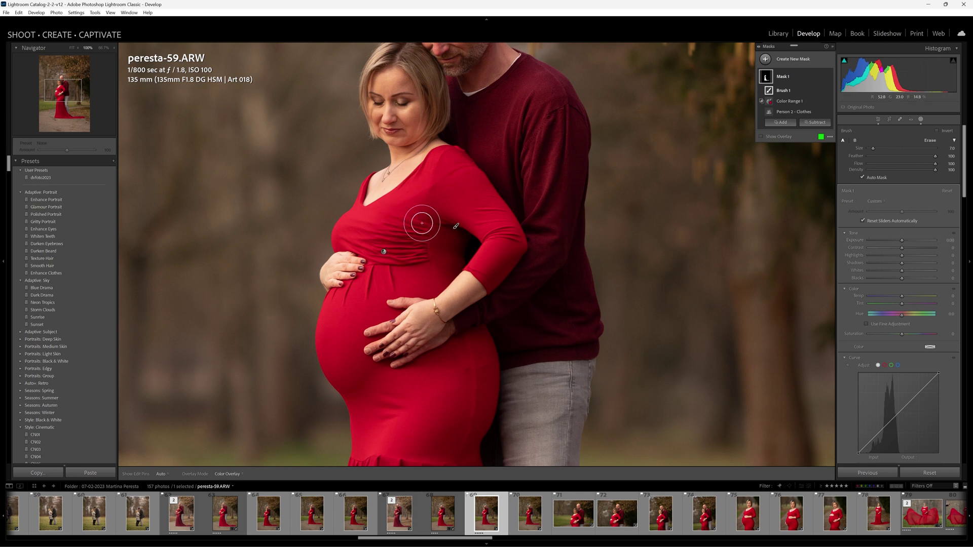
drag(901, 241, 894, 242)
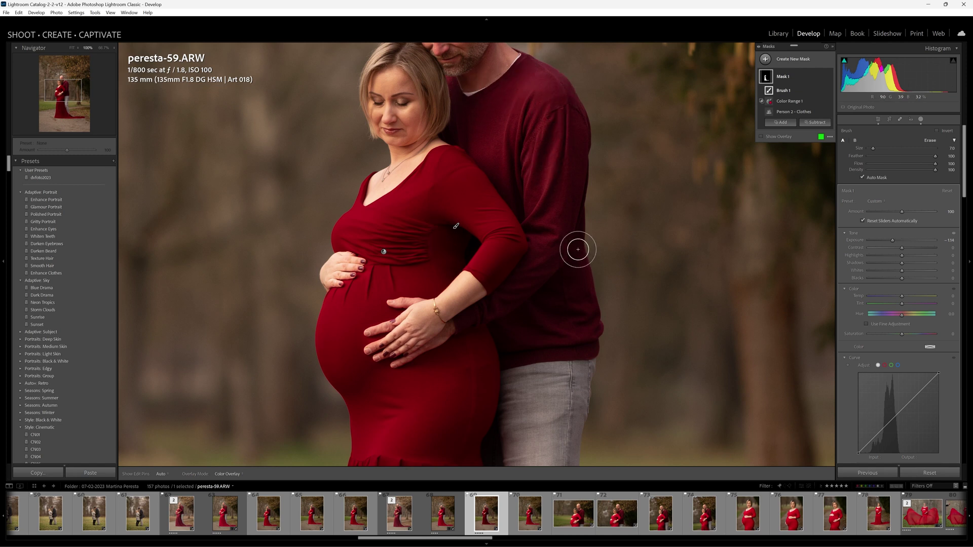
drag(901, 336, 893, 333)
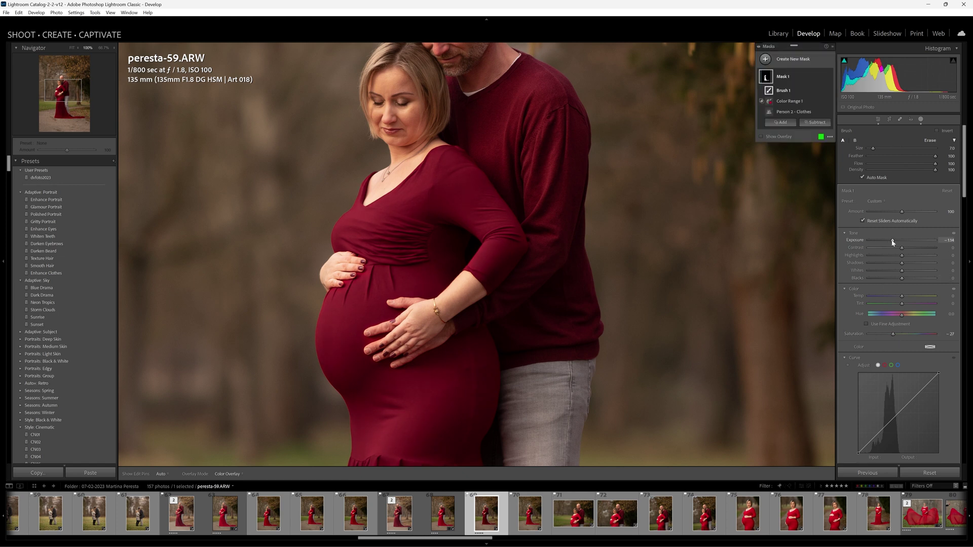
drag(892, 242, 893, 242)
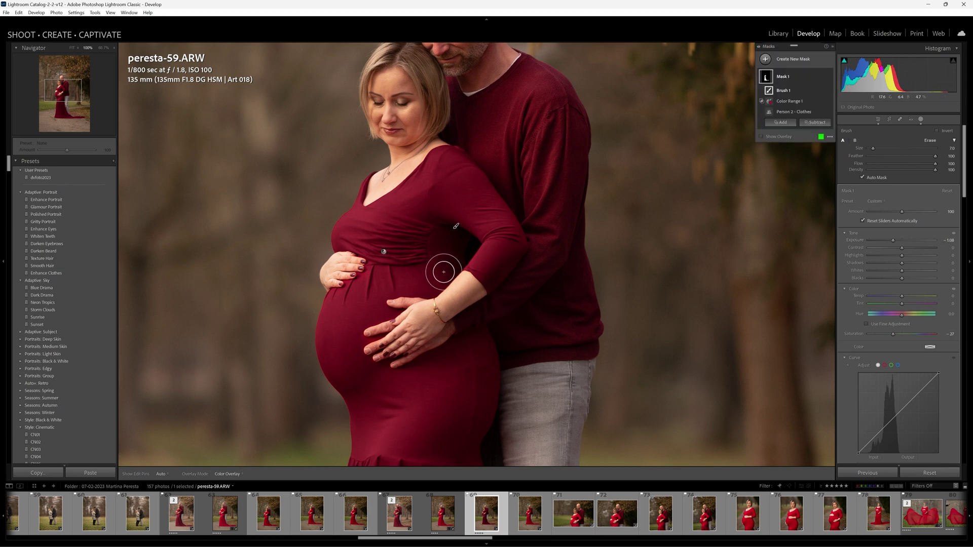
- Set the dress mask's Hue to 1.4 and compare the dress with and without the color adjustments
key(z)
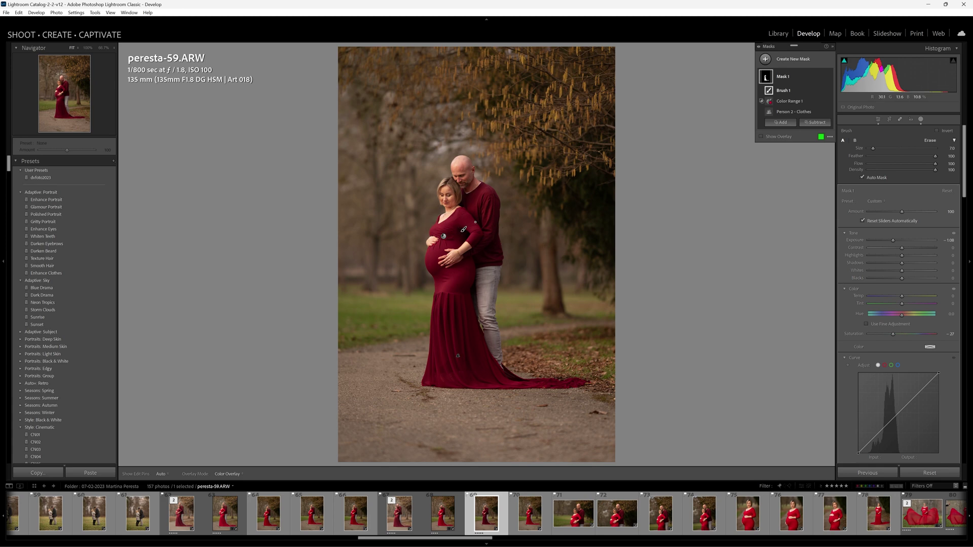
key(z)
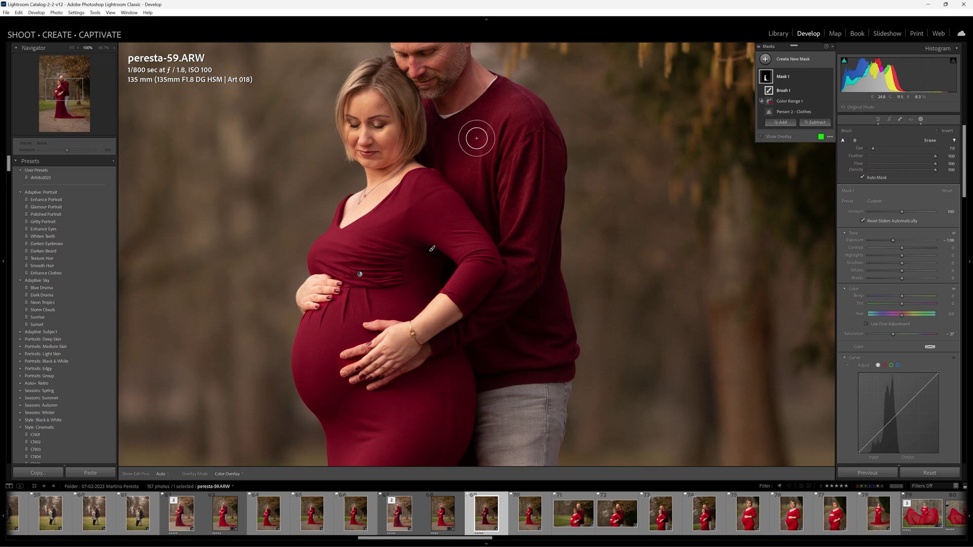
click(903, 317)
drag(903, 317, 903, 318)
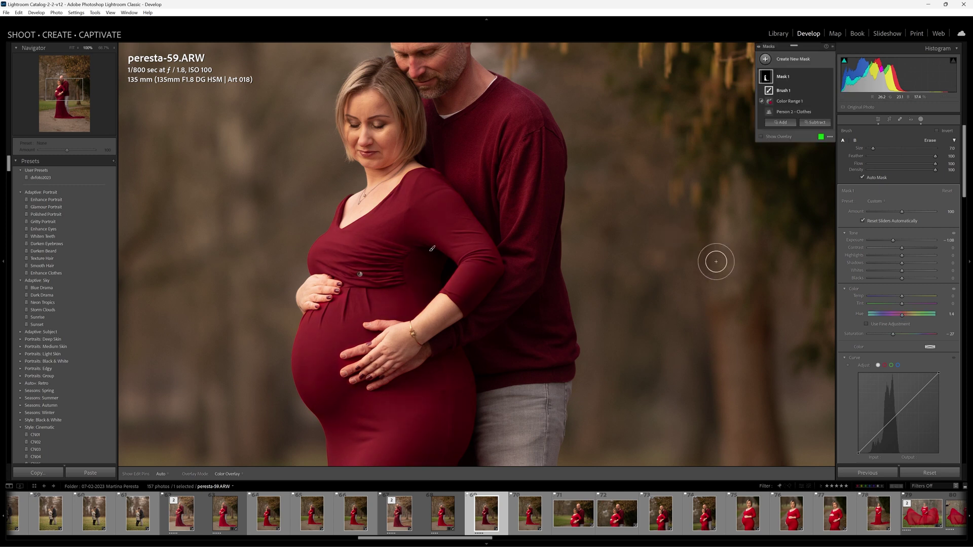
click(954, 290)
click(954, 290)
- View the finished TIFF edit of the couple for color comparison, and return to the raw photo being masked
click(401, 268)
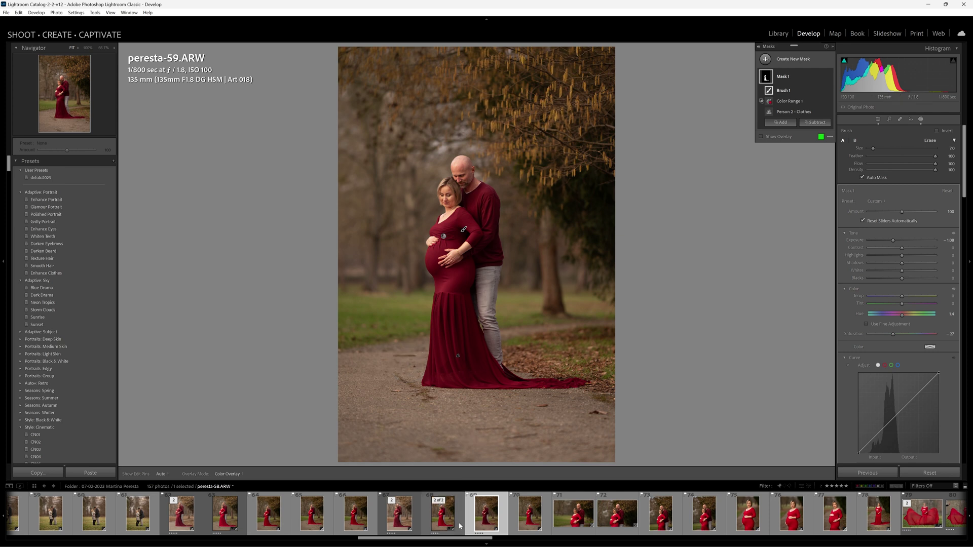
click(402, 517)
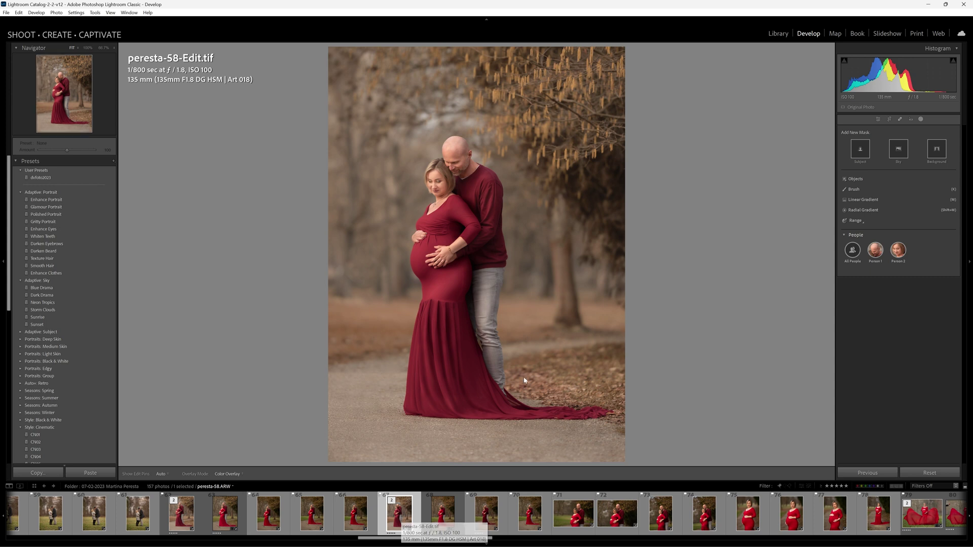
click(485, 516)
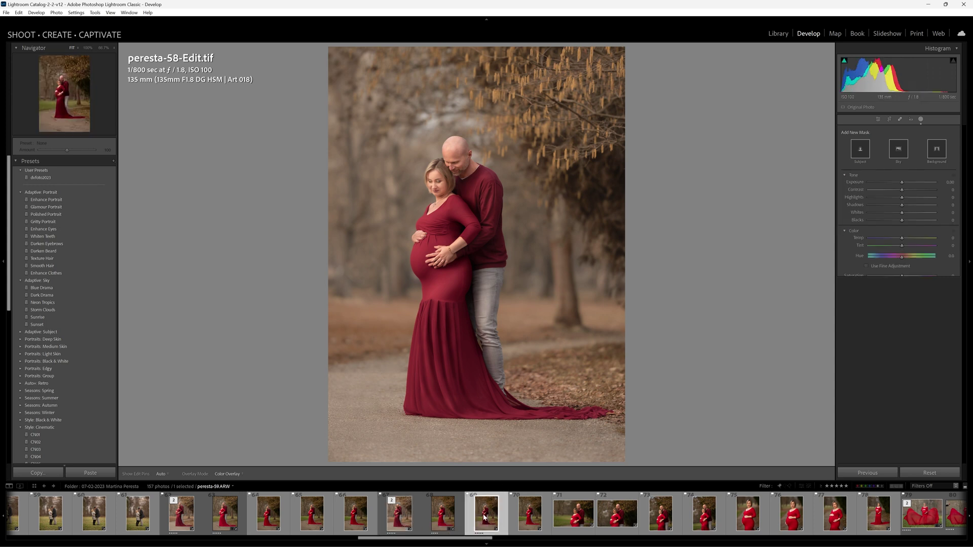